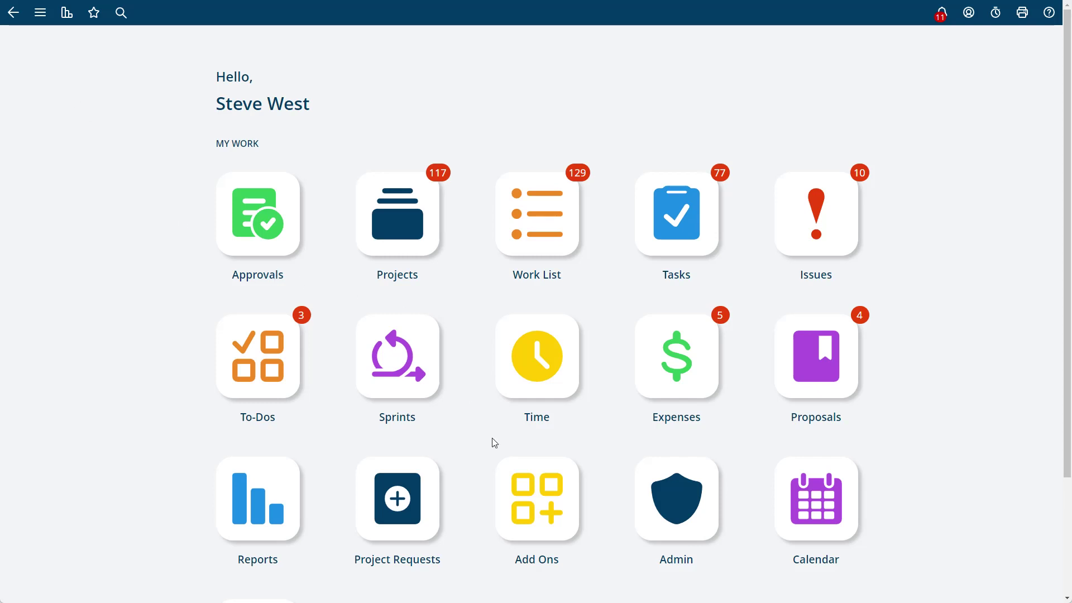
Go to the Add Ons page and scroll down the module list toward Project Health
{"action": "left_click", "coordinate": [536, 498]}
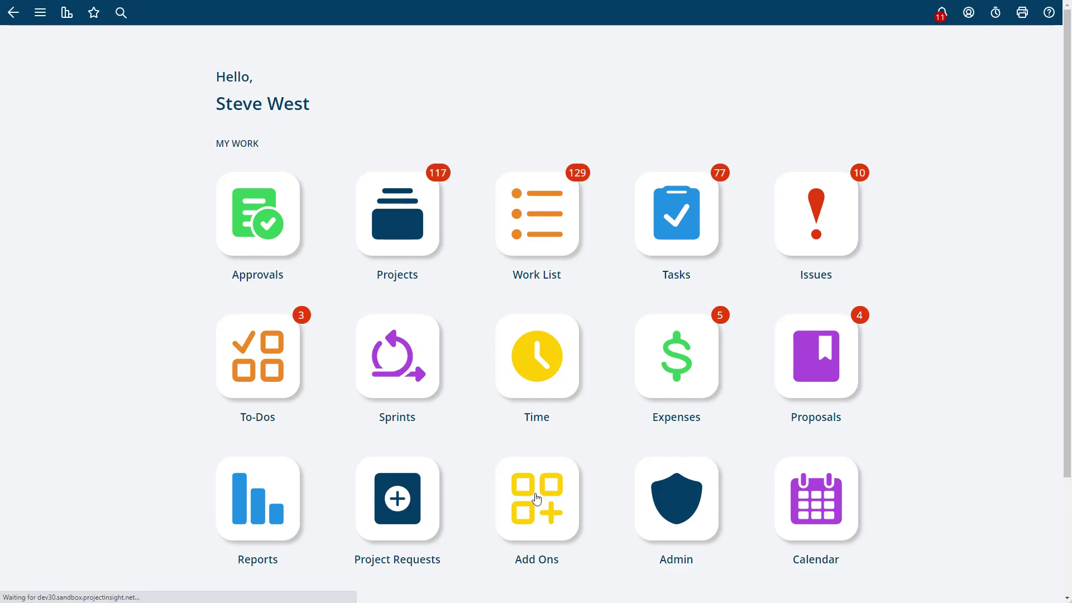
{"action": "scroll", "coordinate": [538, 491], "scroll_direction": "down", "scroll_amount": 10}
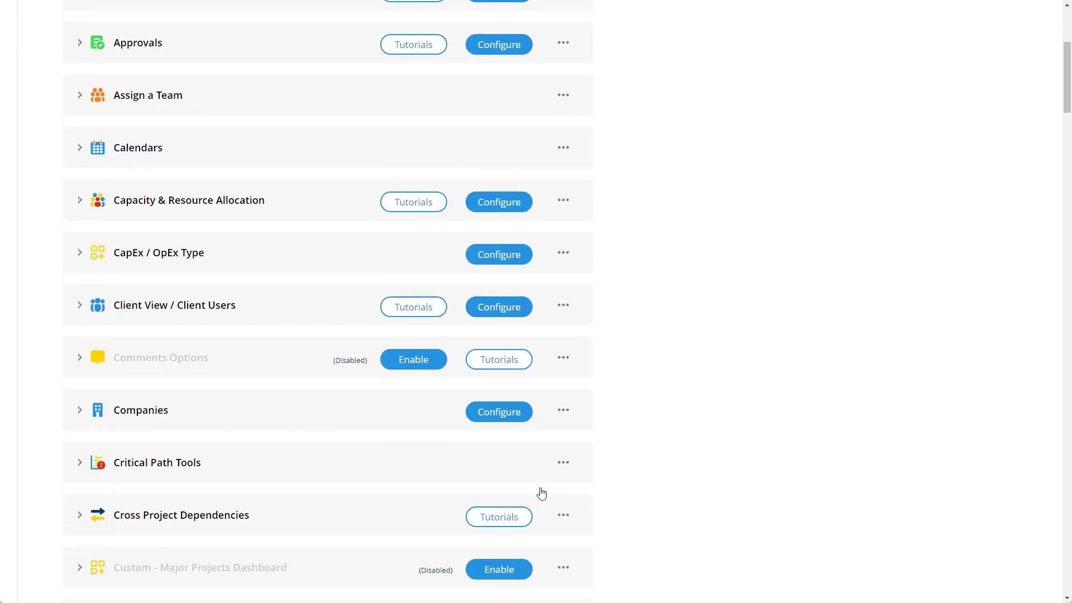
{"action": "scroll", "coordinate": [547, 485], "scroll_direction": "down", "scroll_amount": 17}
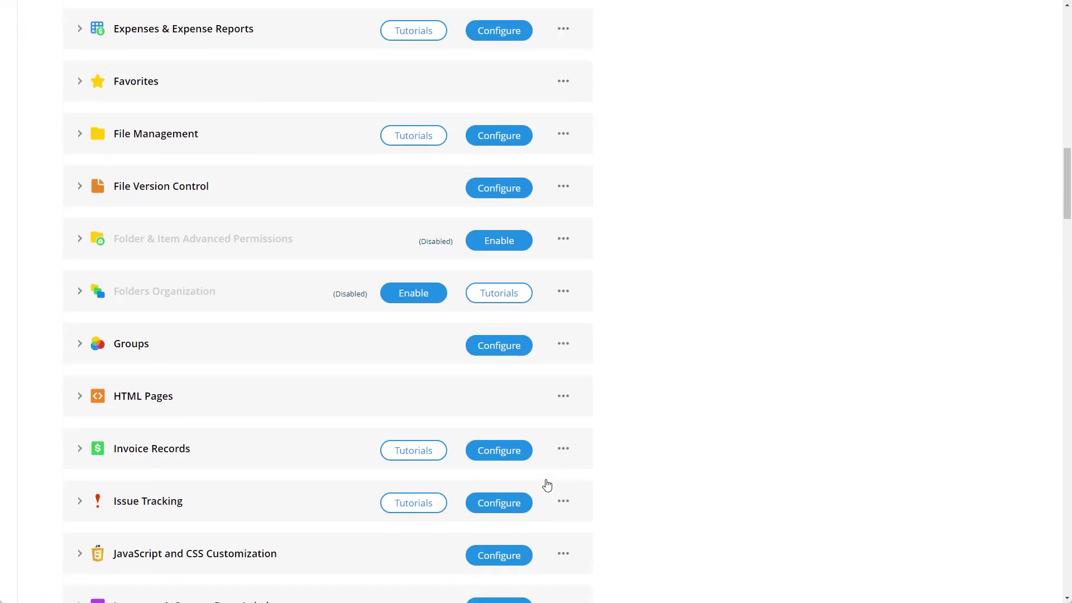
{"action": "scroll", "coordinate": [547, 485], "scroll_direction": "down", "scroll_amount": 10}
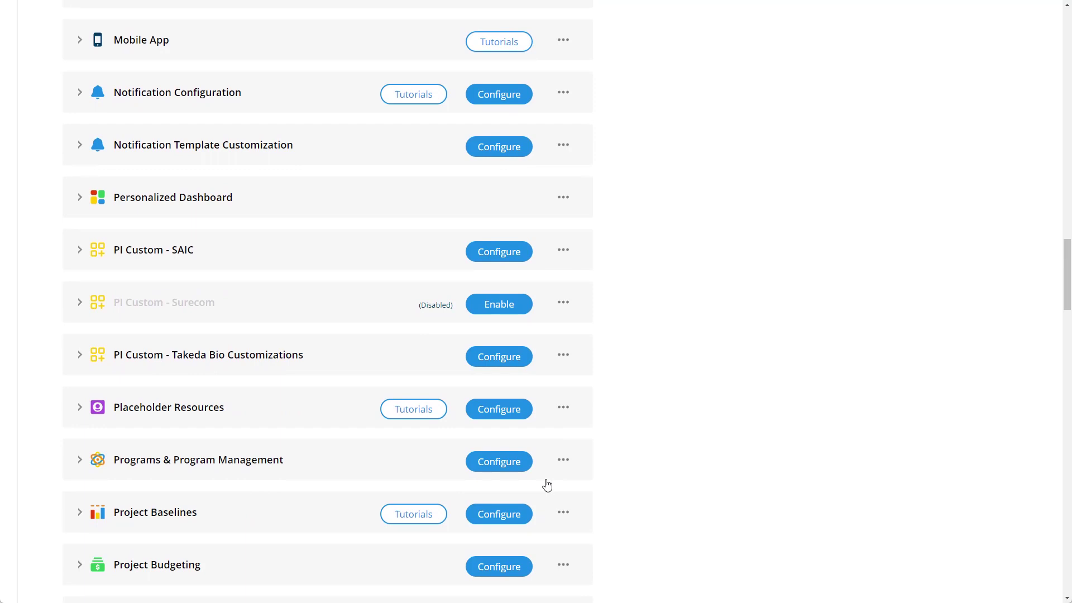
In Project Health configuration, switch off Resources, Scope, Issue and Risk health and automated health indicators
{"action": "left_click", "coordinate": [485, 461]}
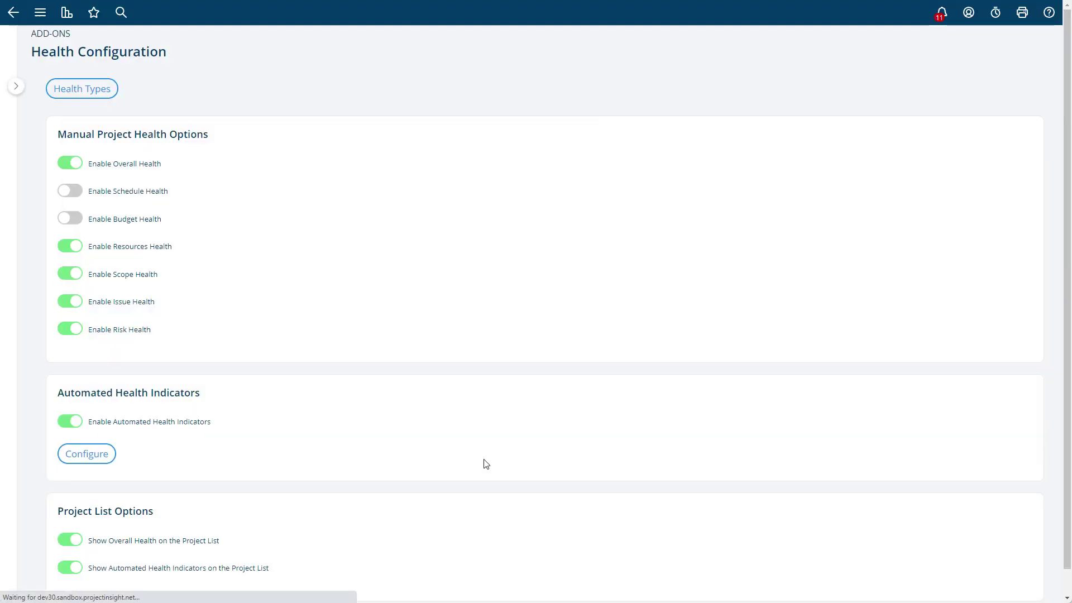
{"action": "scroll", "coordinate": [486, 248], "scroll_direction": "down", "scroll_amount": 1}
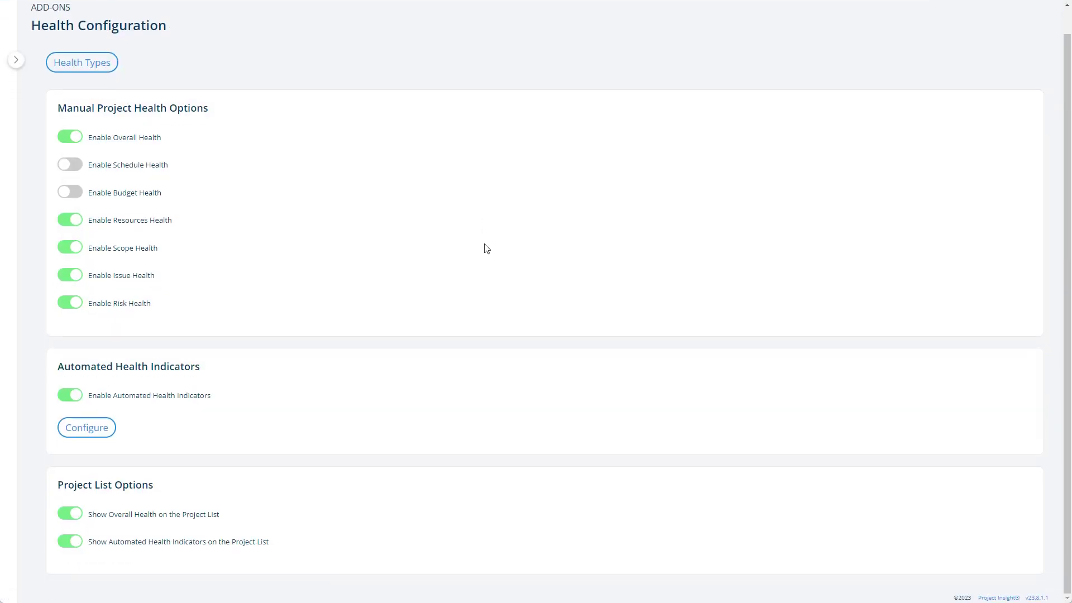
{"action": "scroll", "coordinate": [486, 249], "scroll_direction": "up", "scroll_amount": 1}
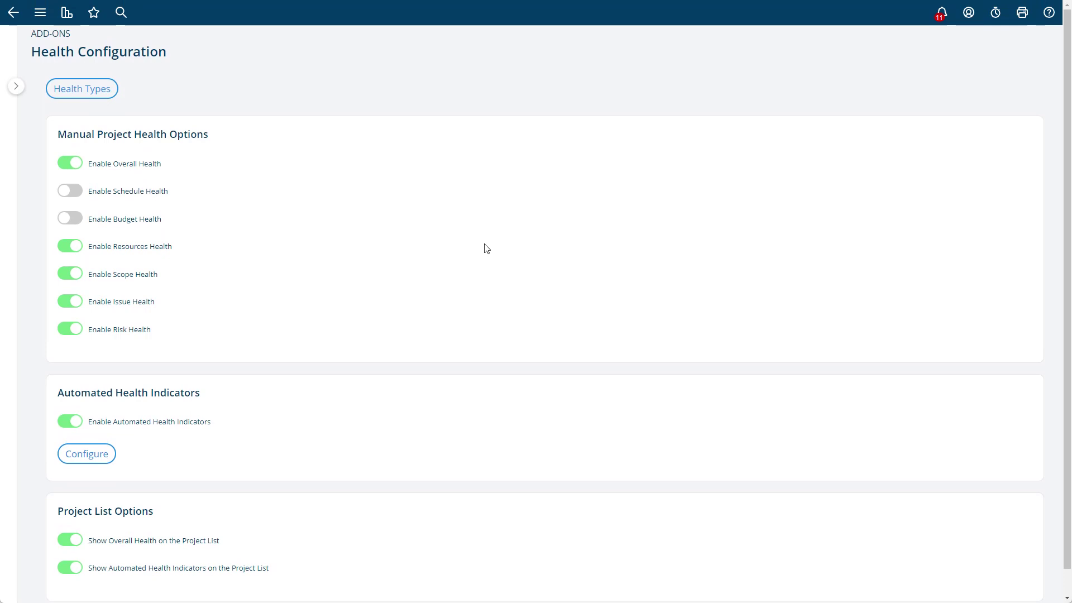
{"action": "left_click", "coordinate": [67, 246]}
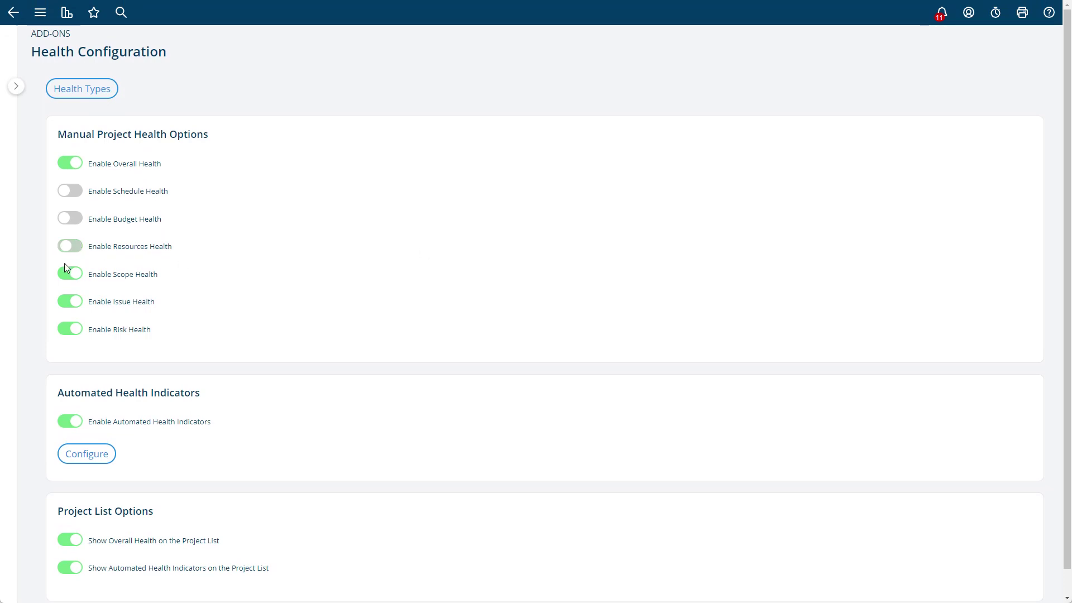
{"action": "left_click", "coordinate": [63, 278]}
{"action": "left_click", "coordinate": [63, 304]}
{"action": "left_click", "coordinate": [63, 331]}
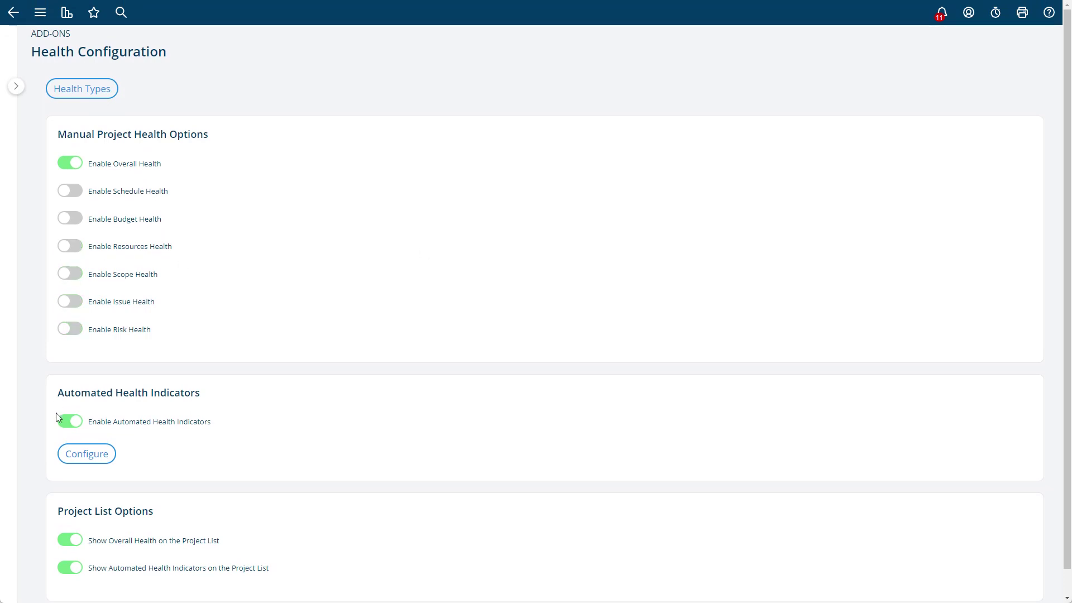
{"action": "left_click", "coordinate": [65, 421]}
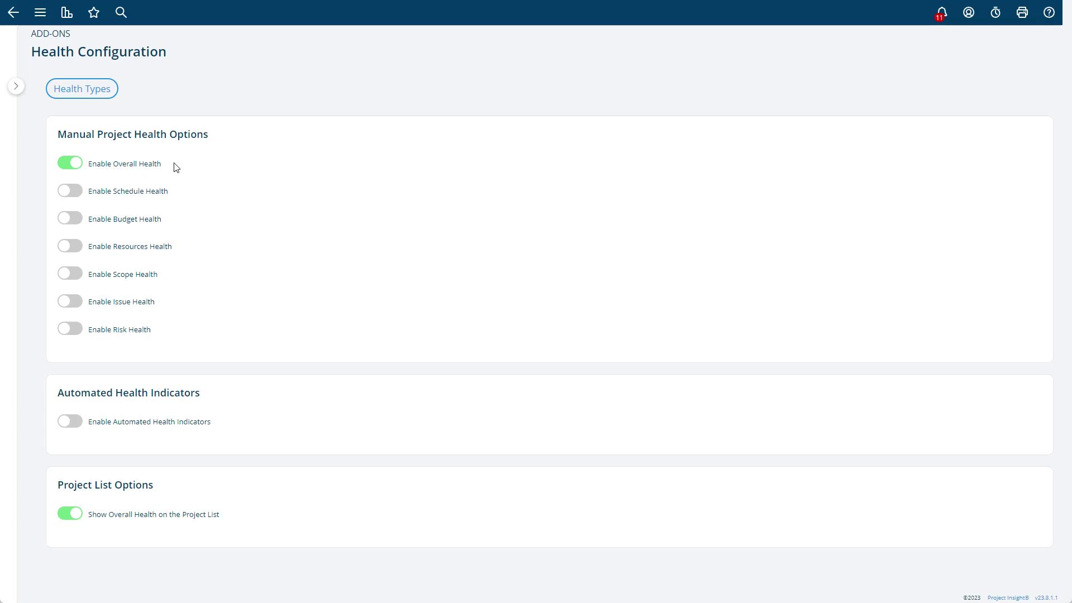
In Health Types, mark the Green health type as the default value
{"action": "left_click", "coordinate": [71, 91]}
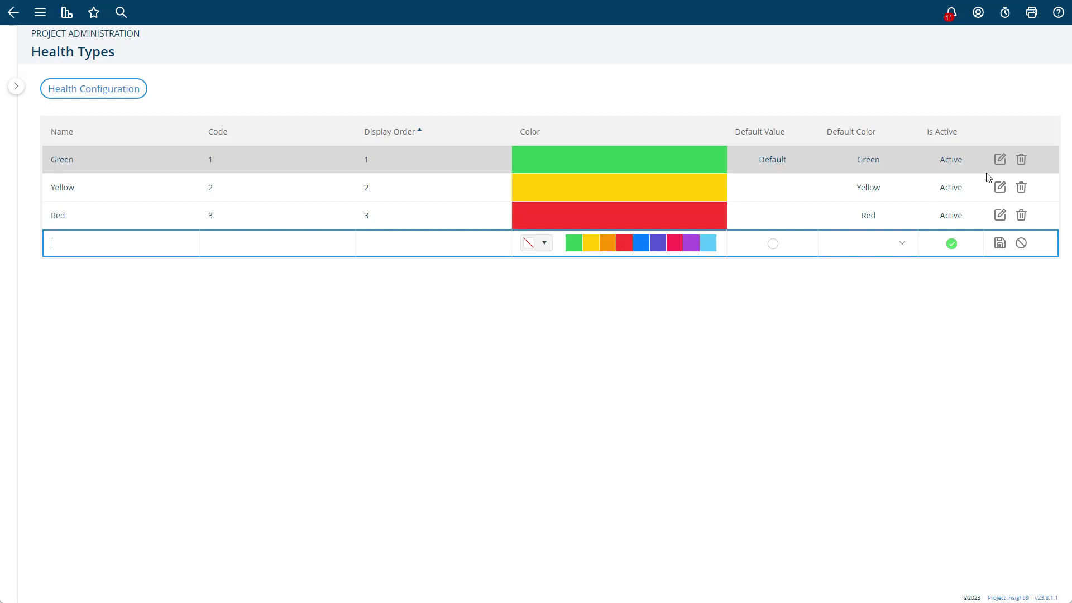
{"action": "left_click", "coordinate": [999, 161]}
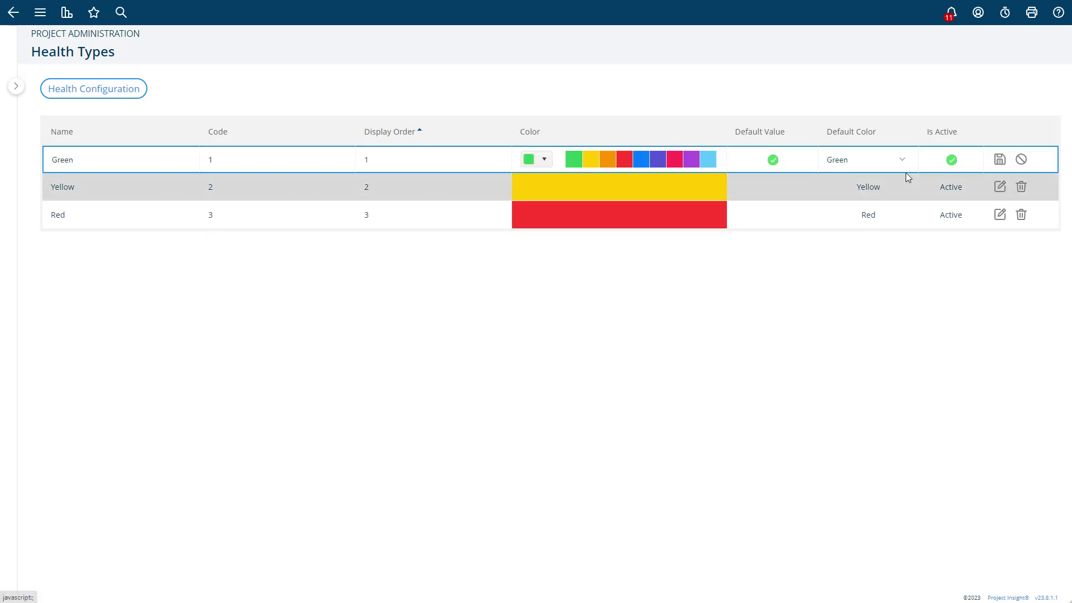
{"action": "left_click", "coordinate": [775, 162]}
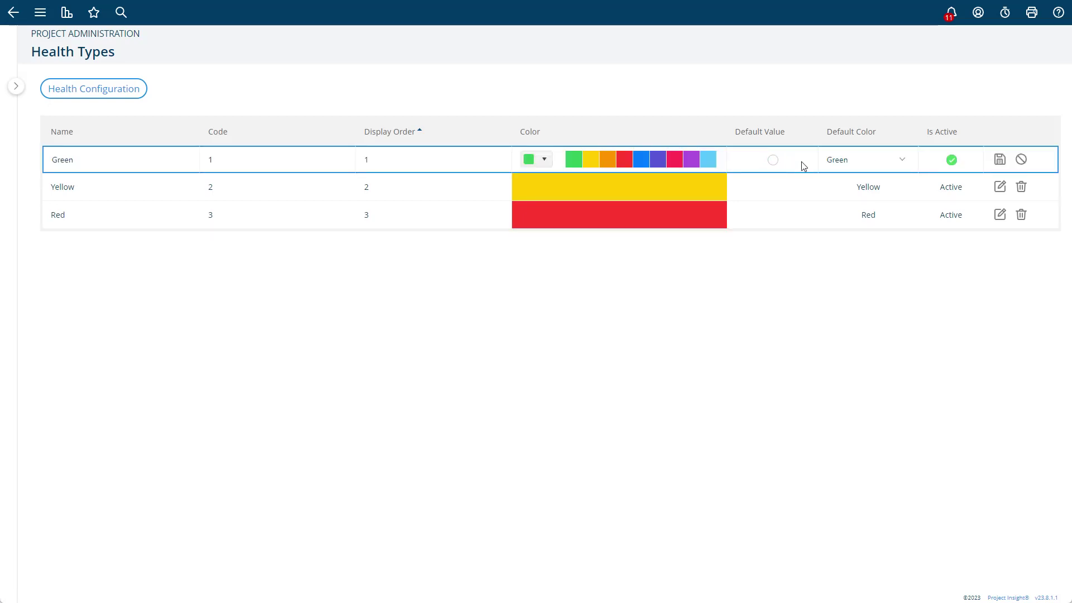
{"action": "left_click", "coordinate": [999, 160]}
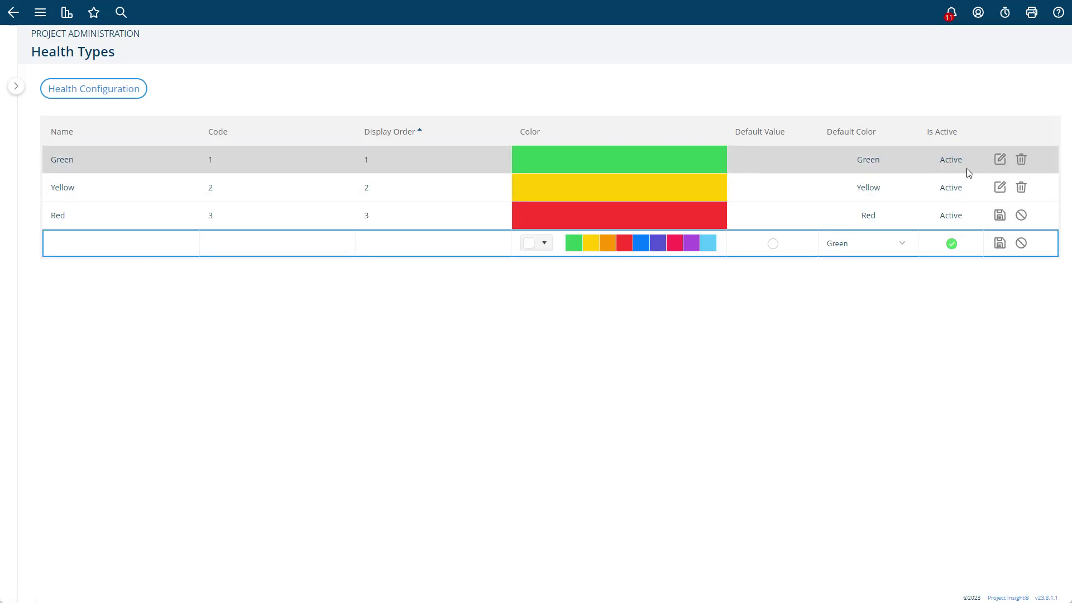
{"action": "left_click", "coordinate": [998, 160]}
{"action": "left_click", "coordinate": [773, 160]}
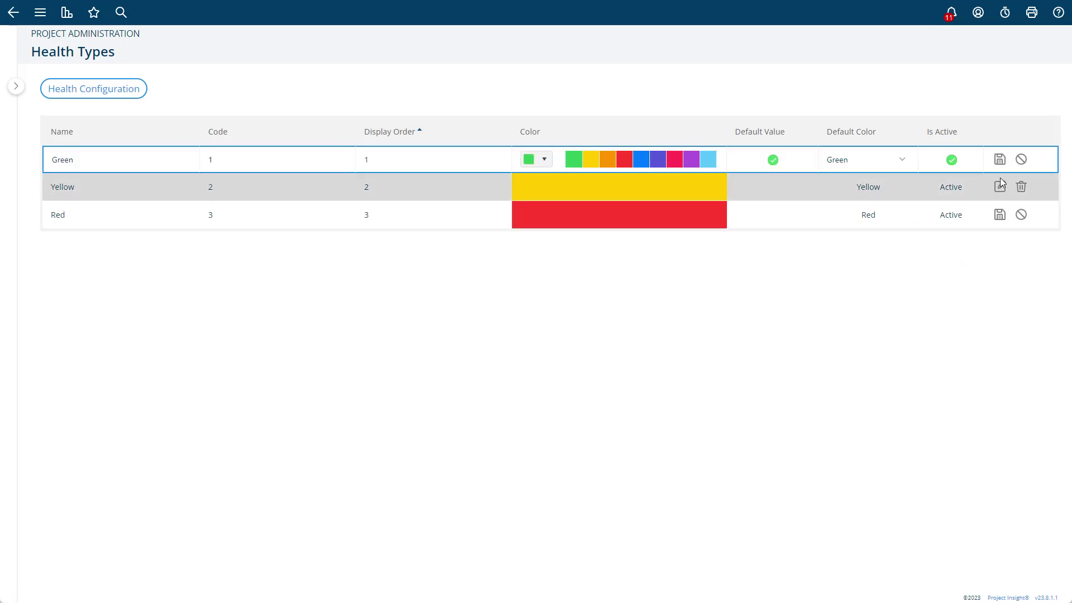
{"action": "left_click", "coordinate": [999, 160]}
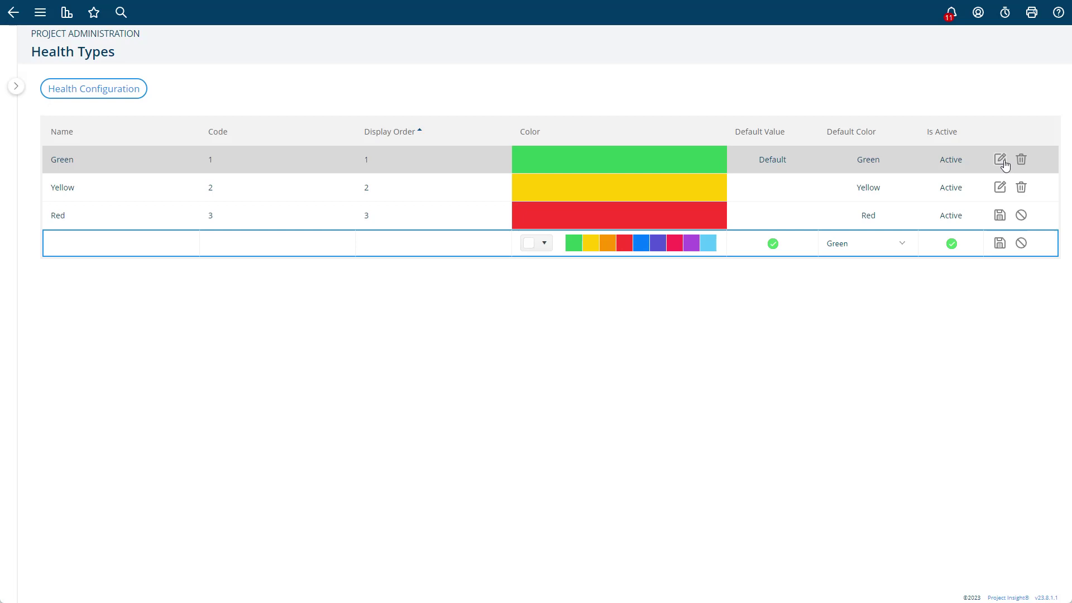
Set the Green health type's default colour to Green and save the row
{"action": "left_click", "coordinate": [999, 160]}
{"action": "left_click", "coordinate": [901, 160]}
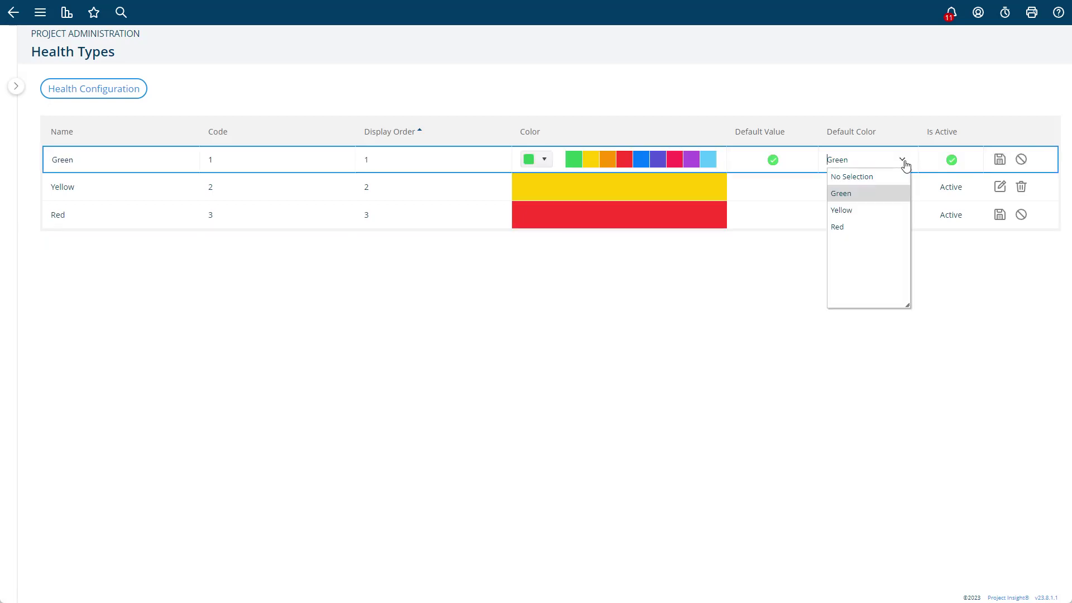
{"action": "left_click", "coordinate": [851, 196]}
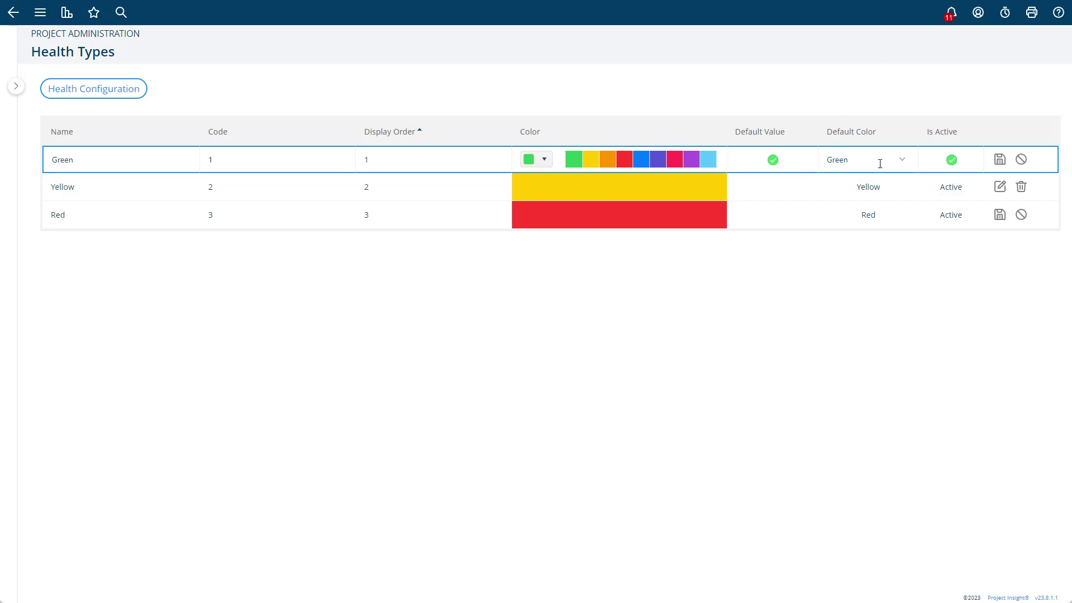
{"action": "left_click", "coordinate": [1000, 160]}
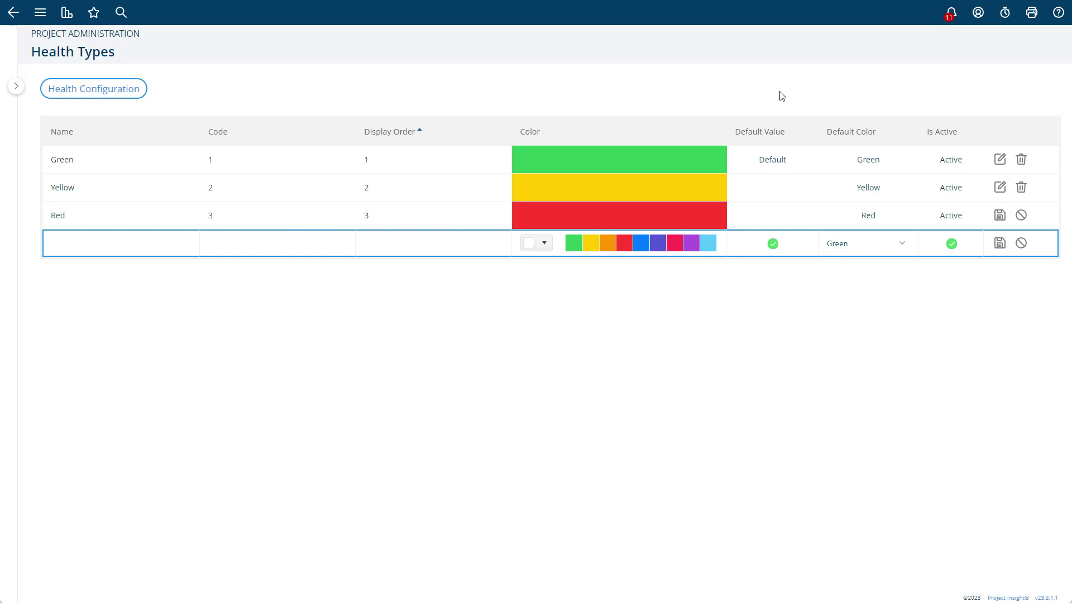
Turn on Schedule, Budget and Resources health plus automated indicators, then open the indicator settings
{"action": "left_click", "coordinate": [13, 13]}
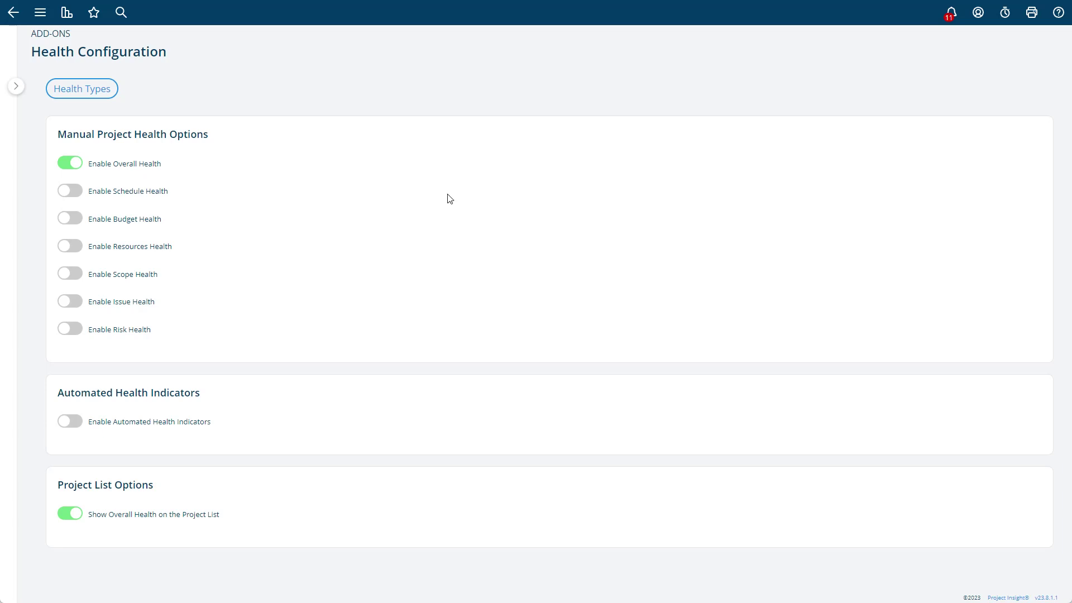
{"action": "double_click", "coordinate": [115, 197]}
{"action": "left_click", "coordinate": [251, 190]}
{"action": "left_click", "coordinate": [135, 193]}
{"action": "left_click", "coordinate": [125, 221]}
{"action": "left_click", "coordinate": [120, 249]}
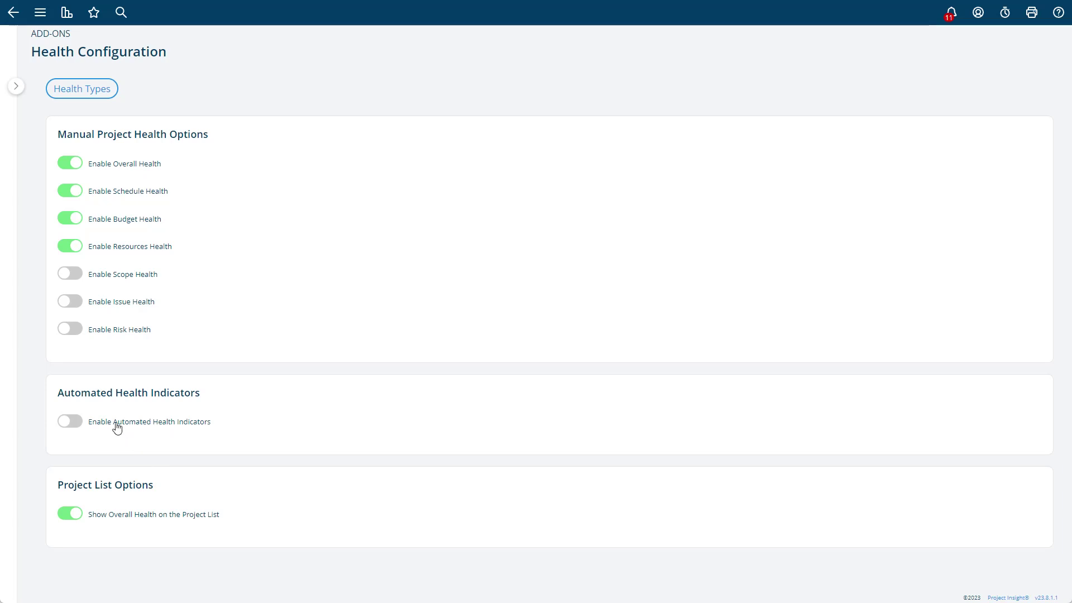
{"action": "left_click", "coordinate": [153, 428]}
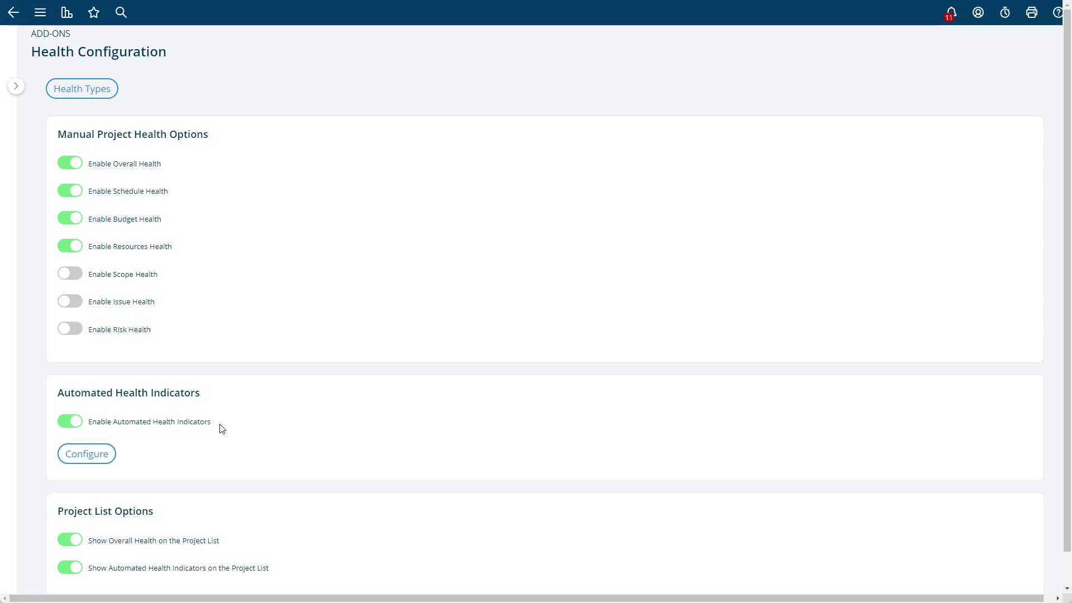
{"action": "left_click", "coordinate": [85, 451]}
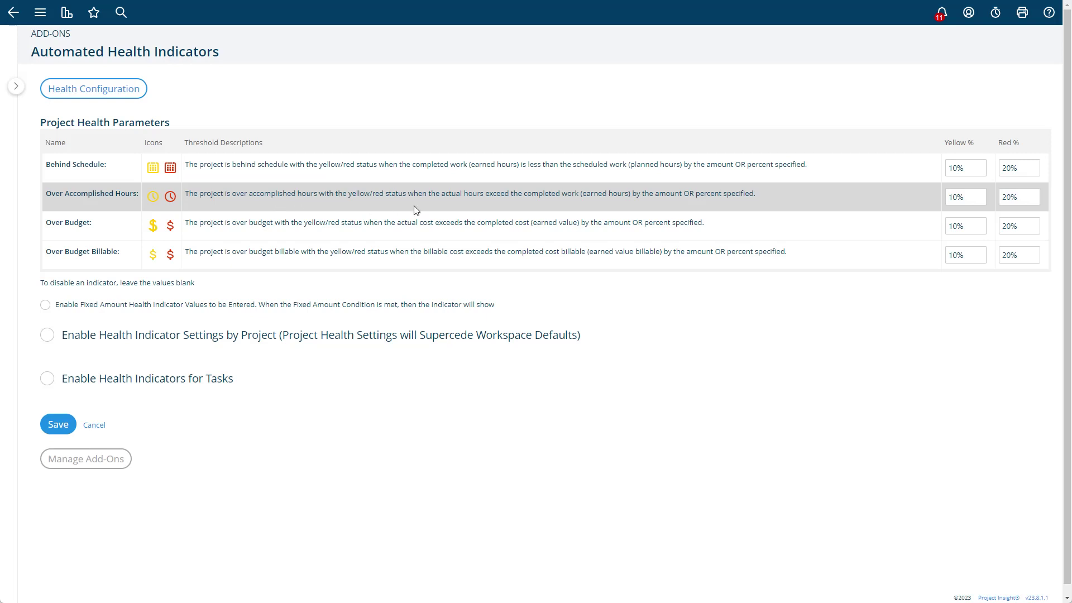
{"action": "left_click", "coordinate": [1027, 196]}
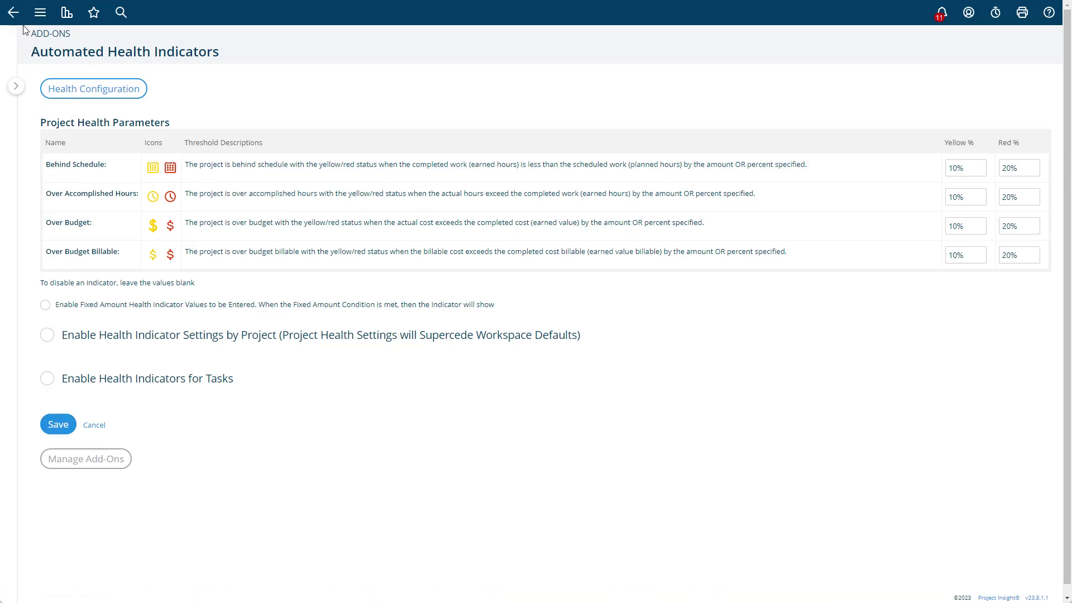
Back in Health Configuration, keep Overall Health and Automated Health Indicators shown on the Project List
{"action": "left_click", "coordinate": [90, 89]}
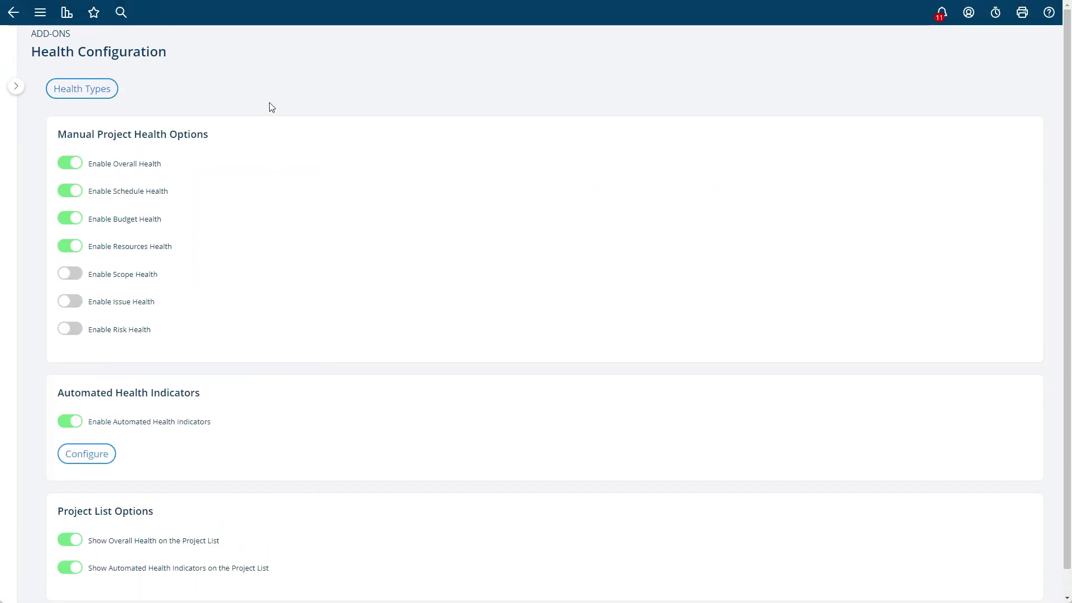
{"action": "scroll", "coordinate": [291, 400], "scroll_direction": "down", "scroll_amount": 1}
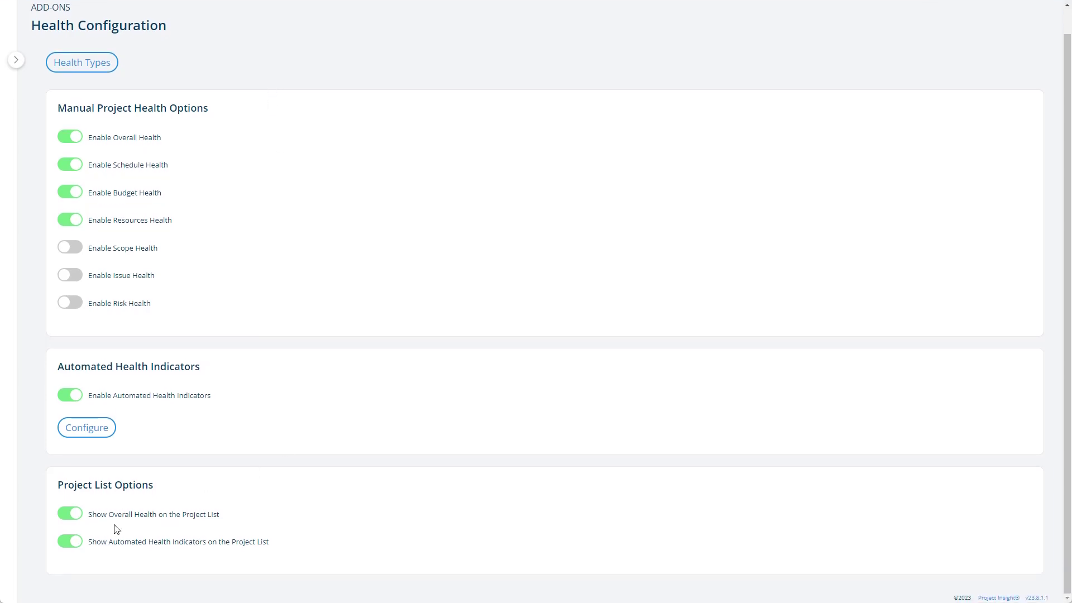
{"action": "left_click", "coordinate": [139, 545]}
{"action": "left_click", "coordinate": [139, 548]}
{"action": "left_click", "coordinate": [104, 519]}
{"action": "left_click", "coordinate": [105, 519]}
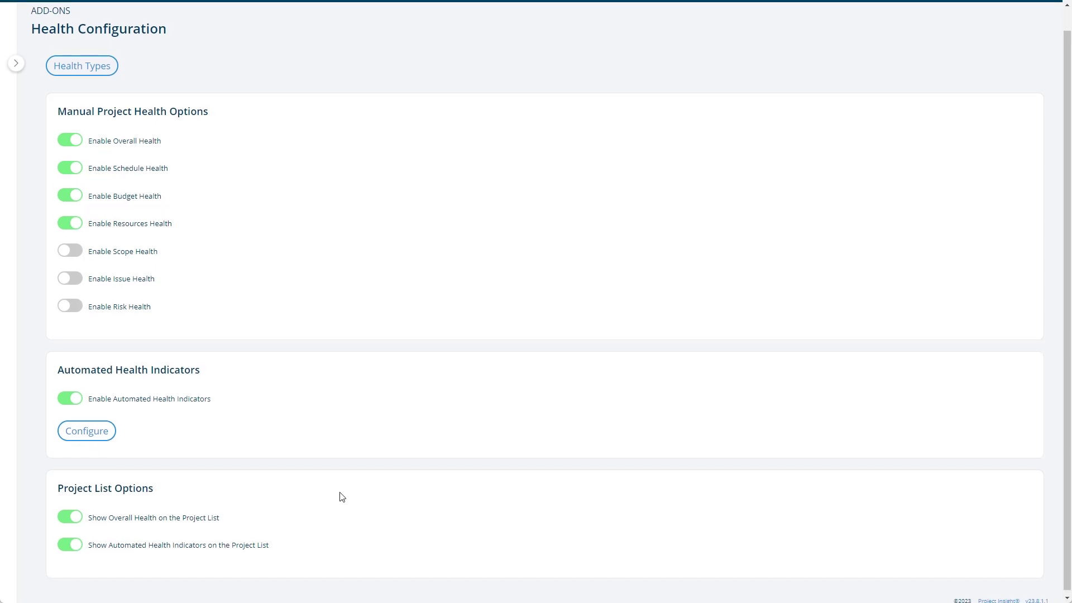
{"action": "scroll", "coordinate": [83, 142], "scroll_direction": "up", "scroll_amount": 1}
Open the Resource Missing From Task on Allocations project from the projects list
{"action": "left_click", "coordinate": [40, 13]}
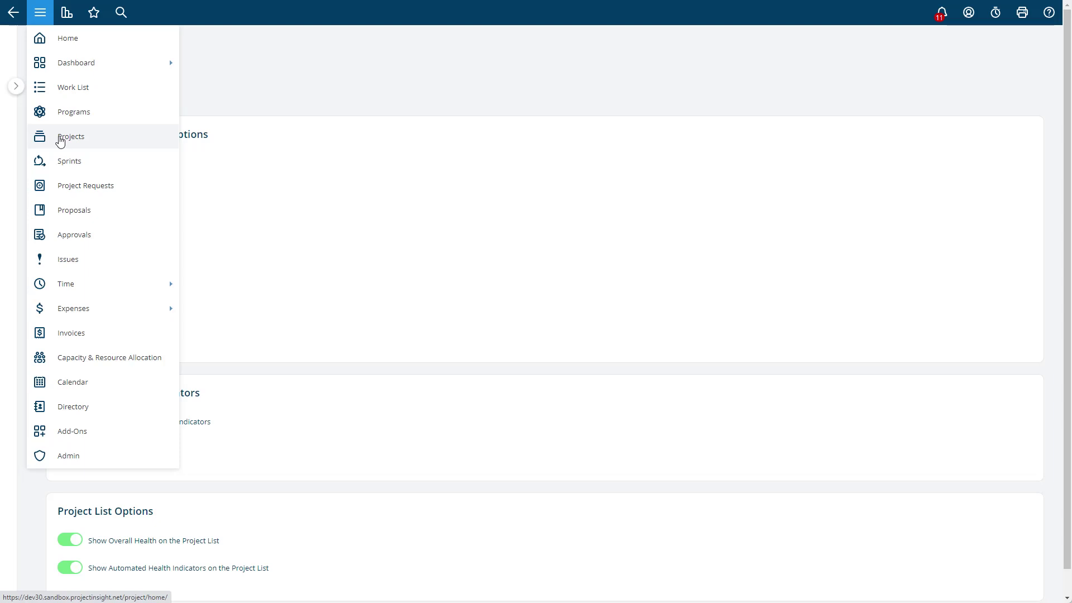
{"action": "left_click", "coordinate": [61, 140]}
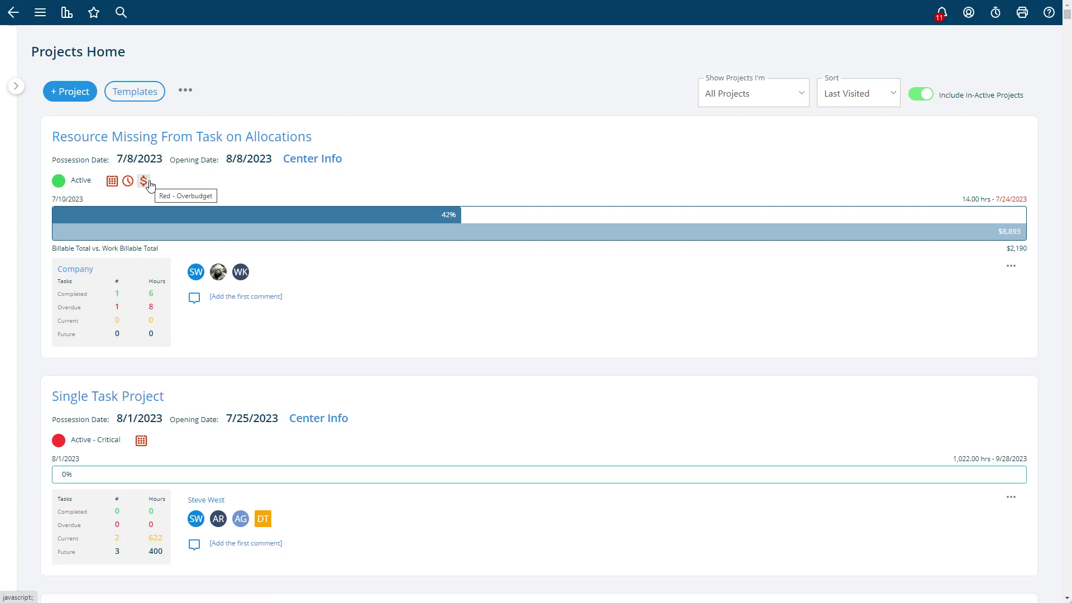
{"action": "left_click", "coordinate": [180, 138]}
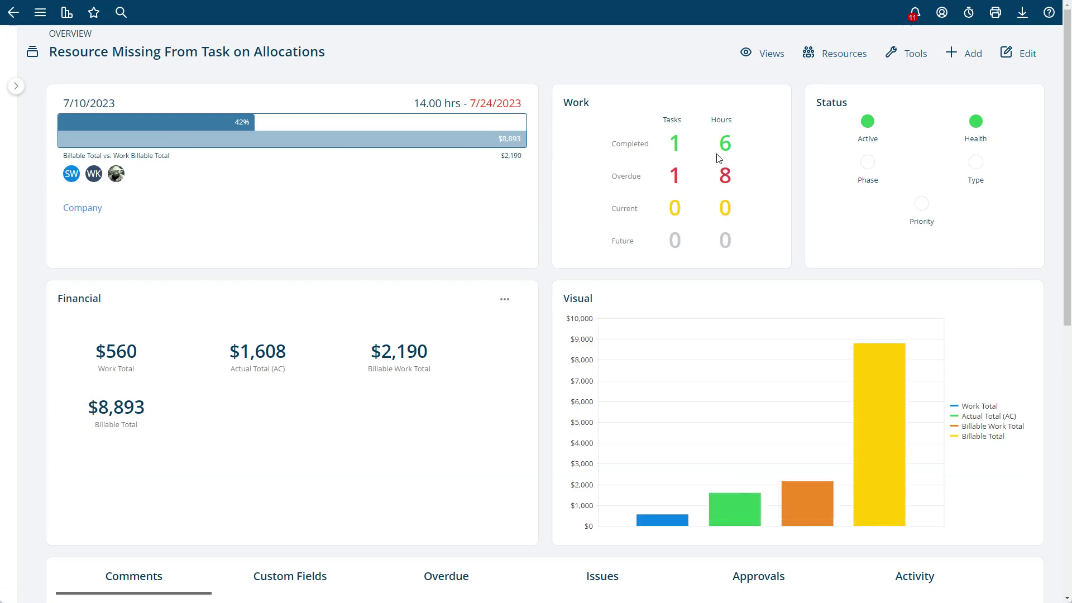
Set the project's overall, schedule and budget health to Yellow and save
{"action": "left_click", "coordinate": [976, 127]}
{"action": "left_click", "coordinate": [529, 212]}
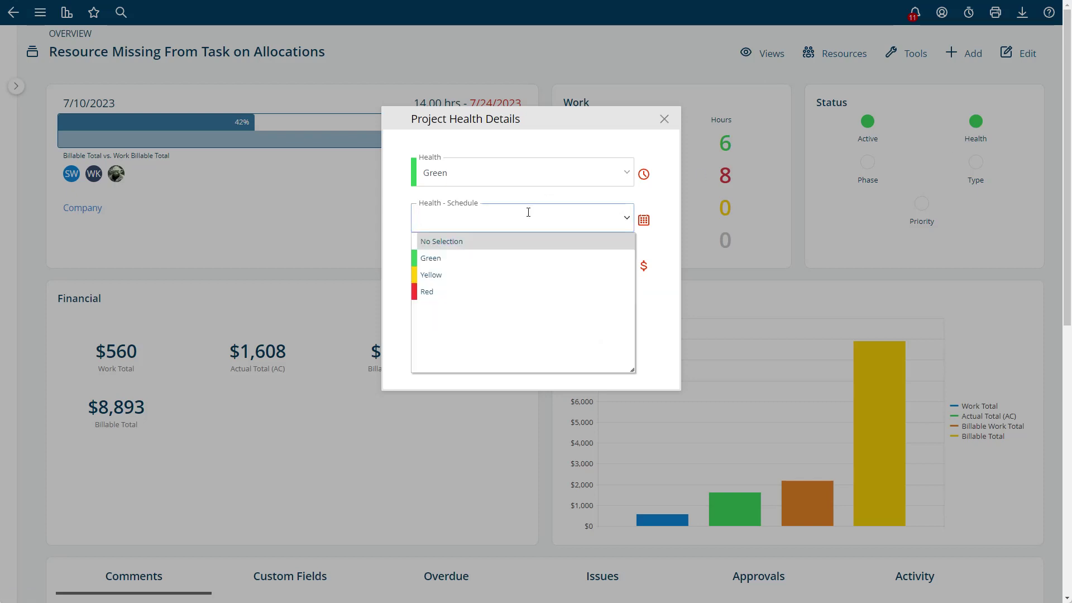
{"action": "left_click", "coordinate": [638, 202]}
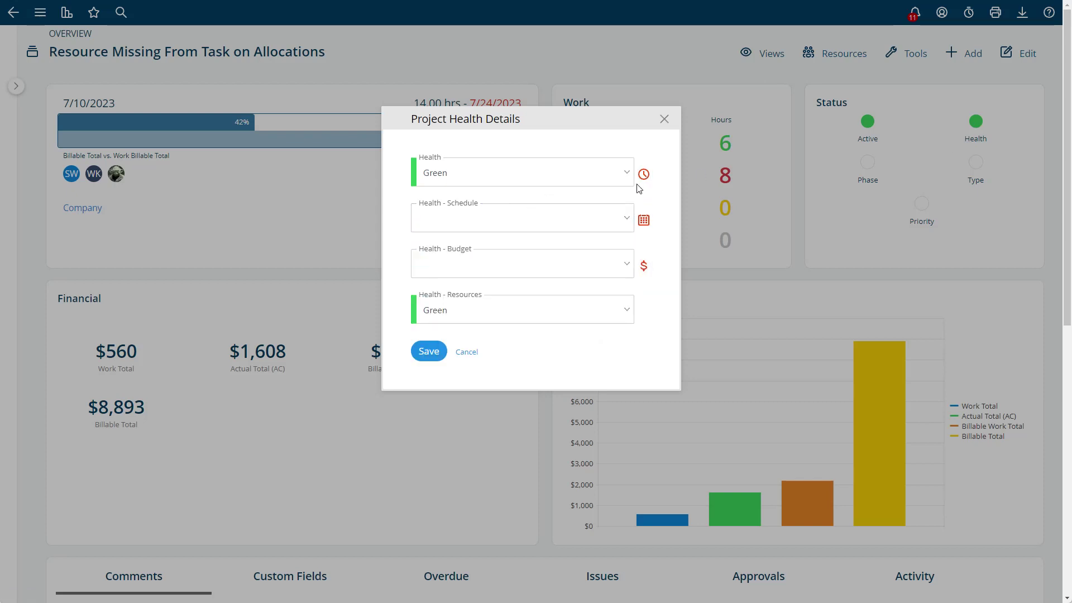
{"action": "left_click", "coordinate": [547, 219]}
{"action": "left_click", "coordinate": [491, 273]}
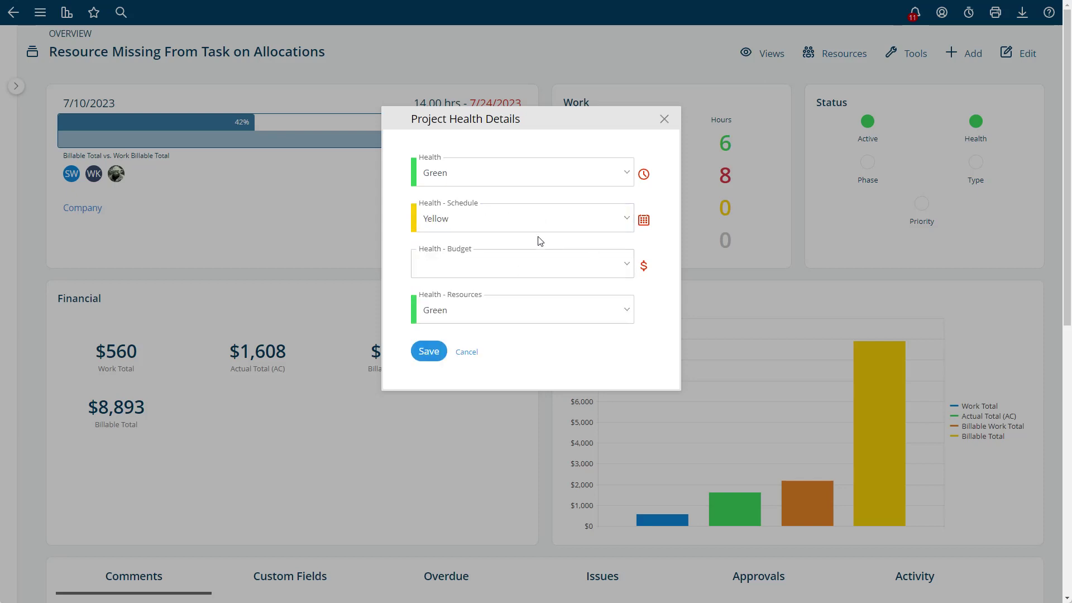
{"action": "left_click", "coordinate": [587, 261]}
{"action": "left_click", "coordinate": [491, 323]}
{"action": "left_click", "coordinate": [454, 177]}
{"action": "left_click", "coordinate": [442, 228]}
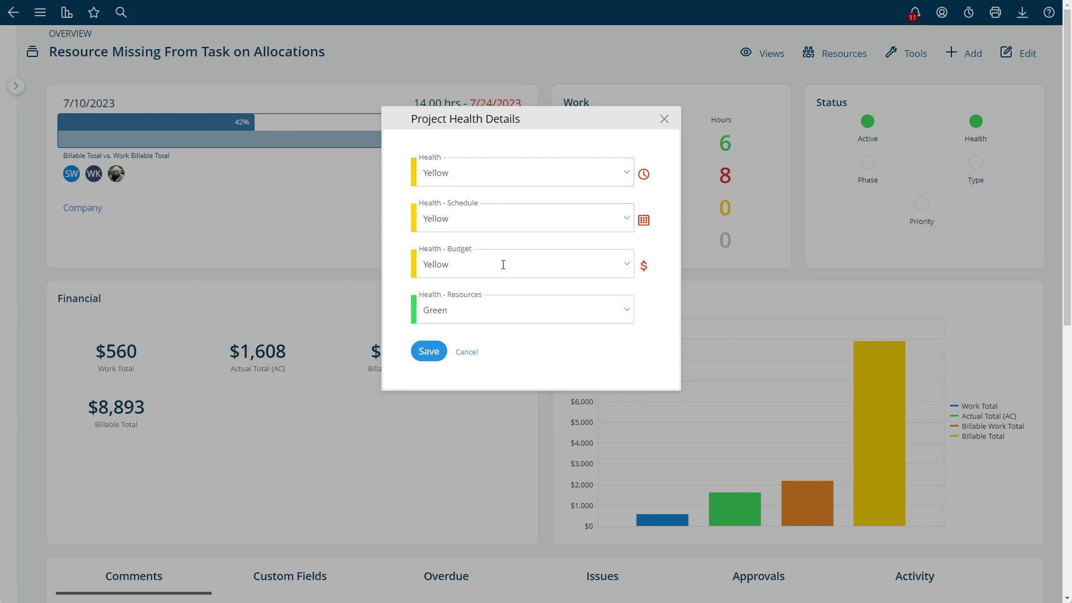
{"action": "left_click", "coordinate": [429, 351]}
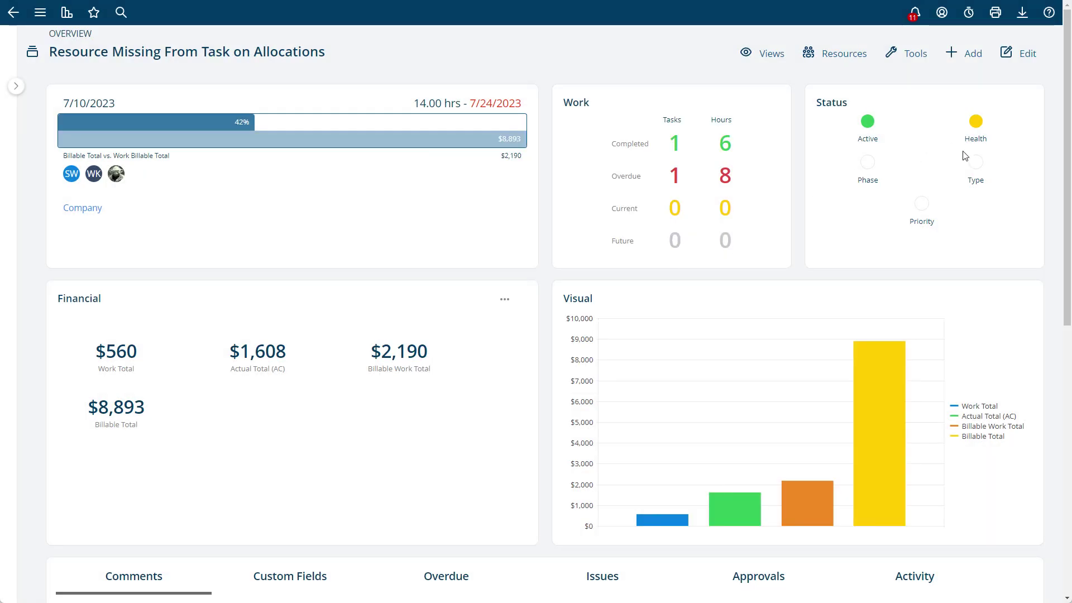
Open the project's edit form on the Health tab to review the saved values
{"action": "left_click", "coordinate": [976, 122]}
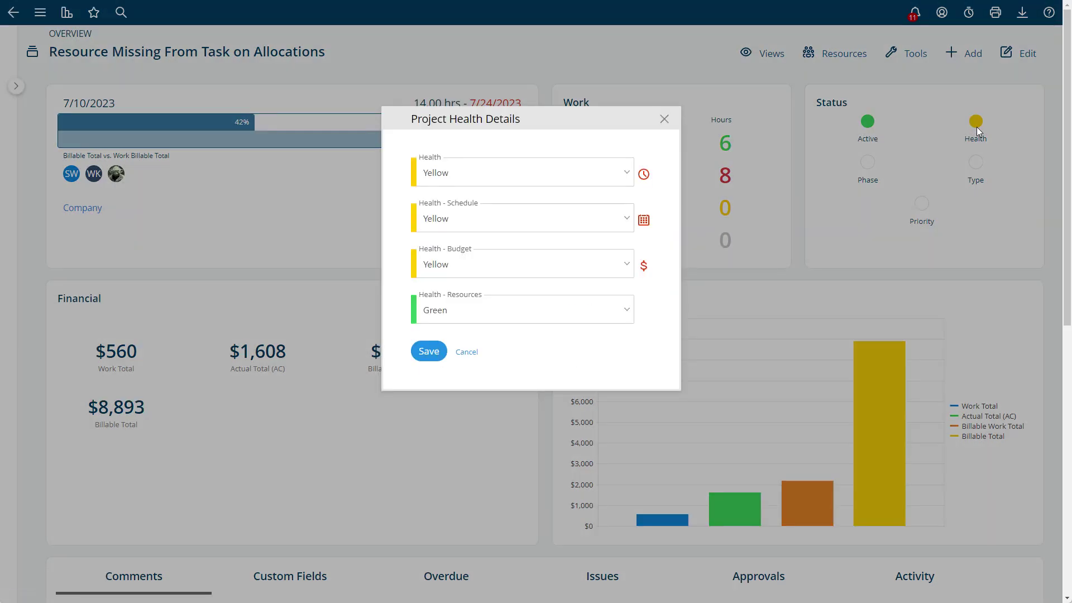
{"action": "left_click", "coordinate": [663, 121]}
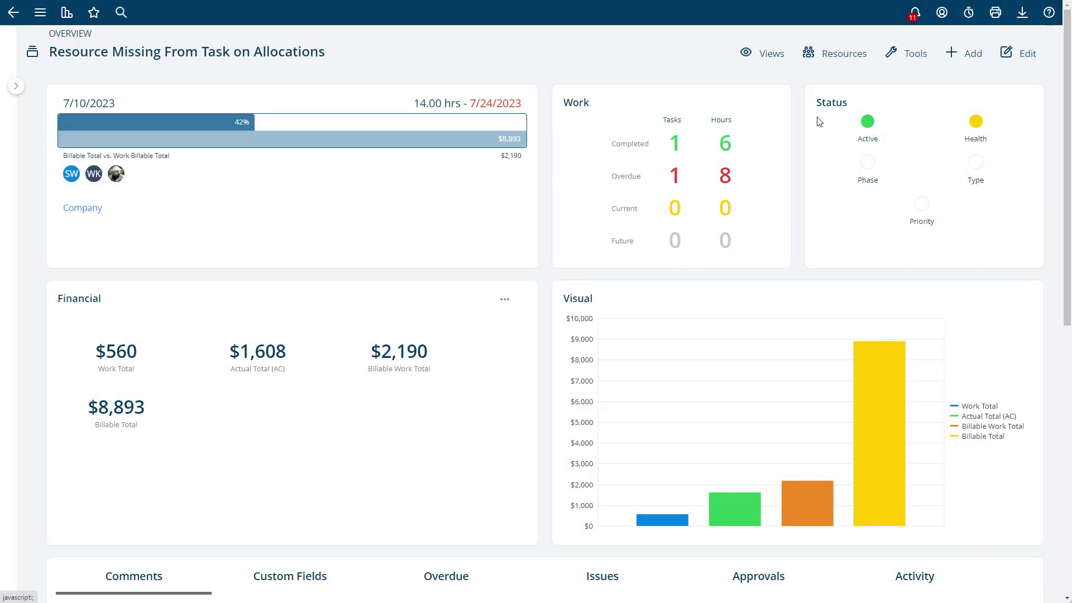
{"action": "left_click", "coordinate": [1021, 56]}
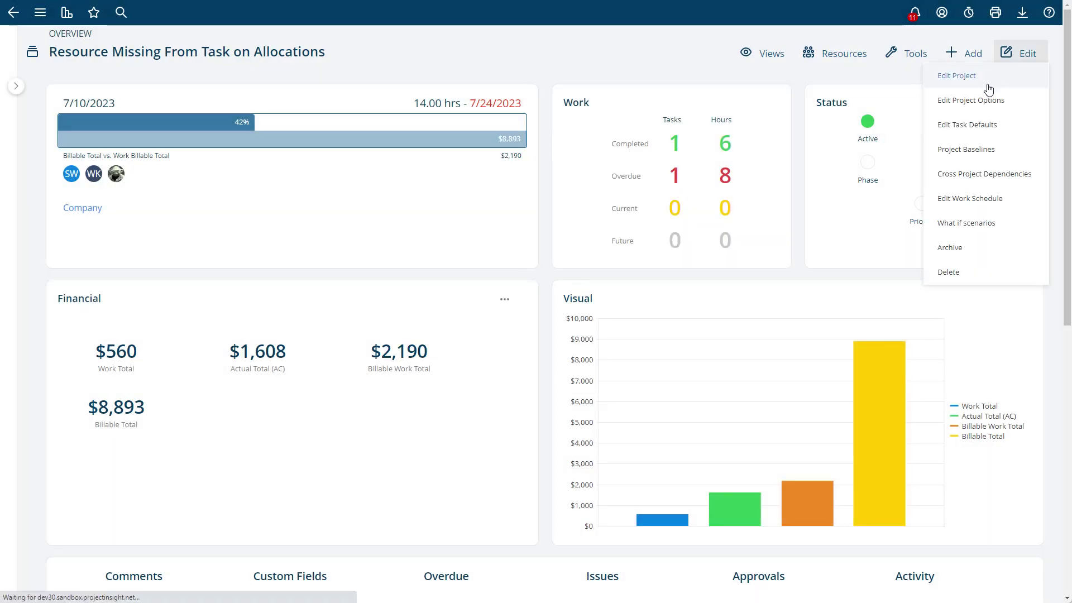
{"action": "left_click", "coordinate": [446, 107]}
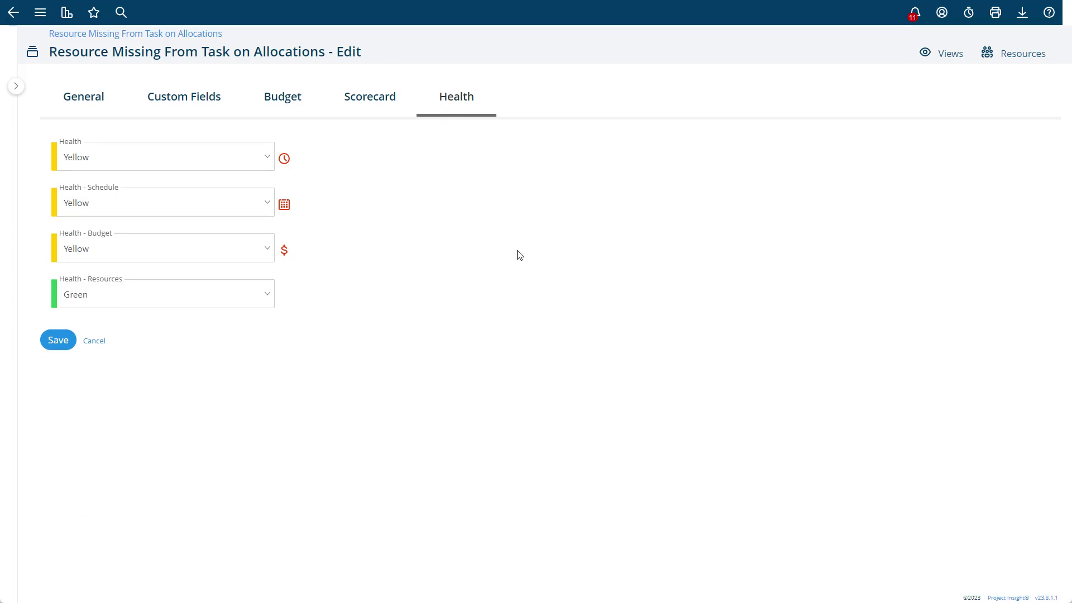
Cancel the project edit and open the All Projects with Default Columns report
{"action": "left_click", "coordinate": [95, 341]}
{"action": "left_click", "coordinate": [66, 14]}
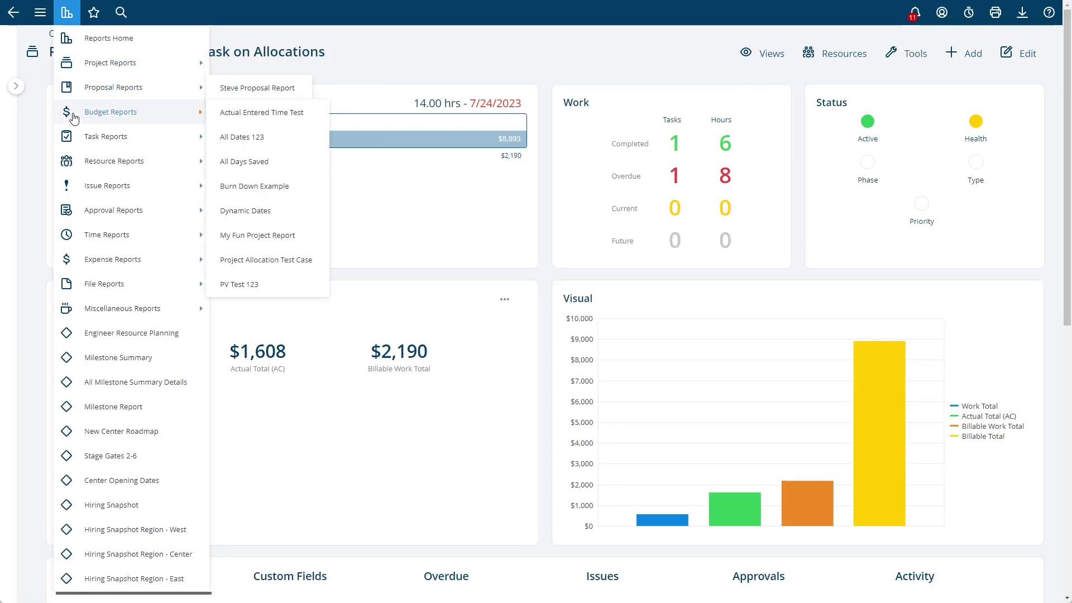
{"action": "mouse_move", "coordinate": [87, 69]}
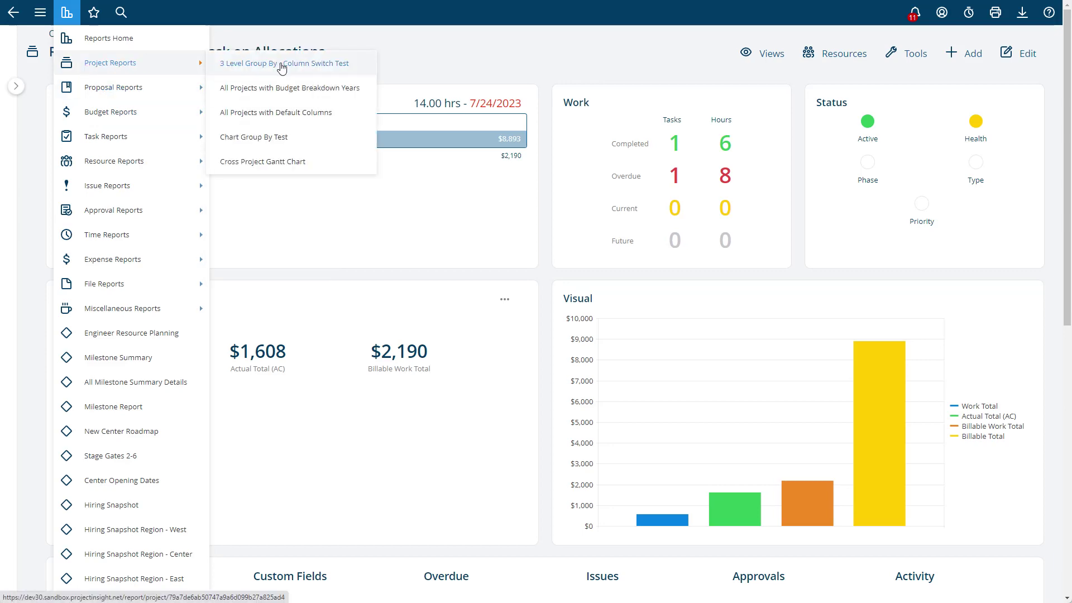
{"action": "left_click", "coordinate": [278, 116]}
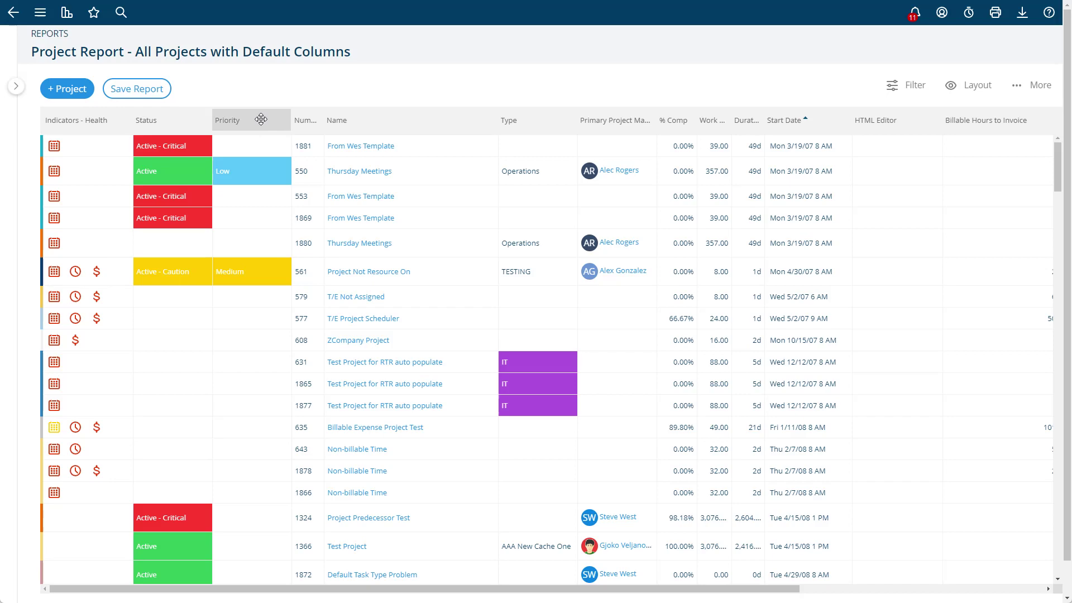
Insert the Health, Health - Budget, Health - Resources and Health - Schedule columns into the report
{"action": "right_click", "coordinate": [185, 118]}
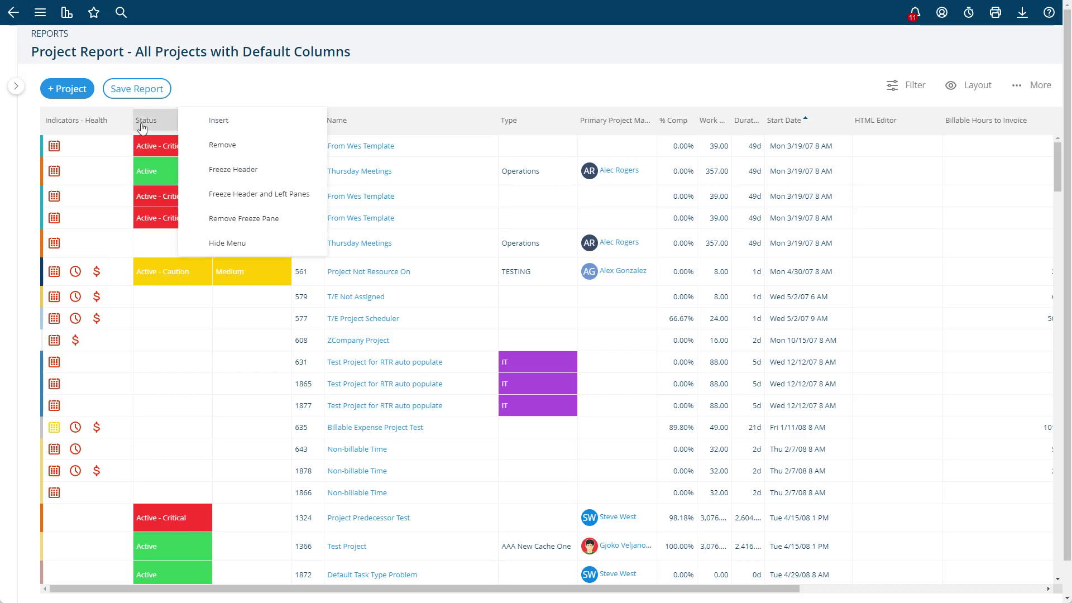
{"action": "double_click", "coordinate": [130, 118]}
{"action": "right_click", "coordinate": [128, 122]}
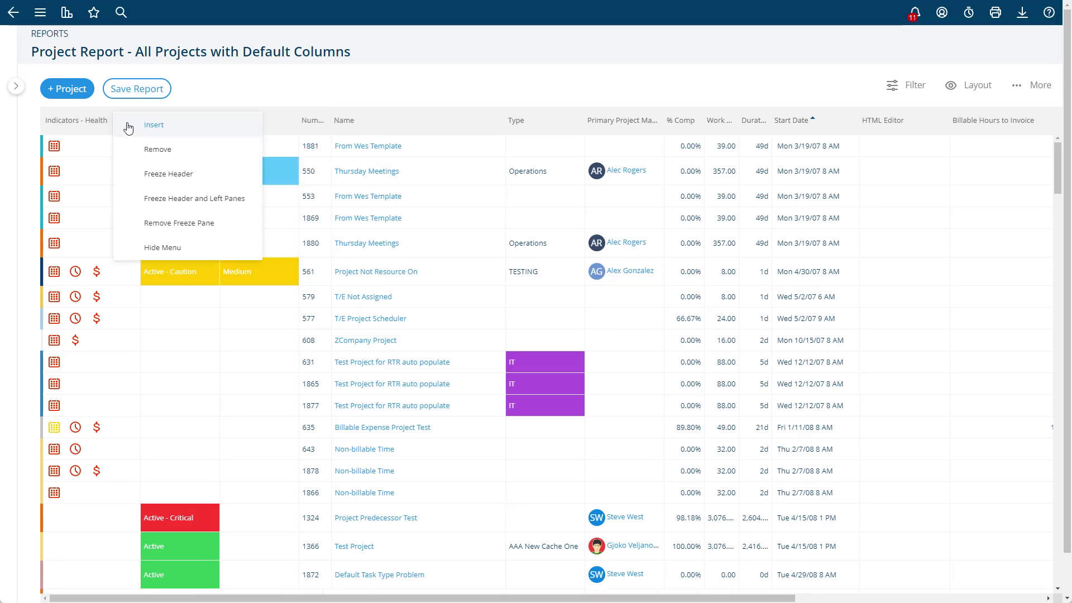
{"action": "left_click", "coordinate": [126, 123]}
{"action": "left_click", "coordinate": [409, 173]}
{"action": "type", "text": "H"}
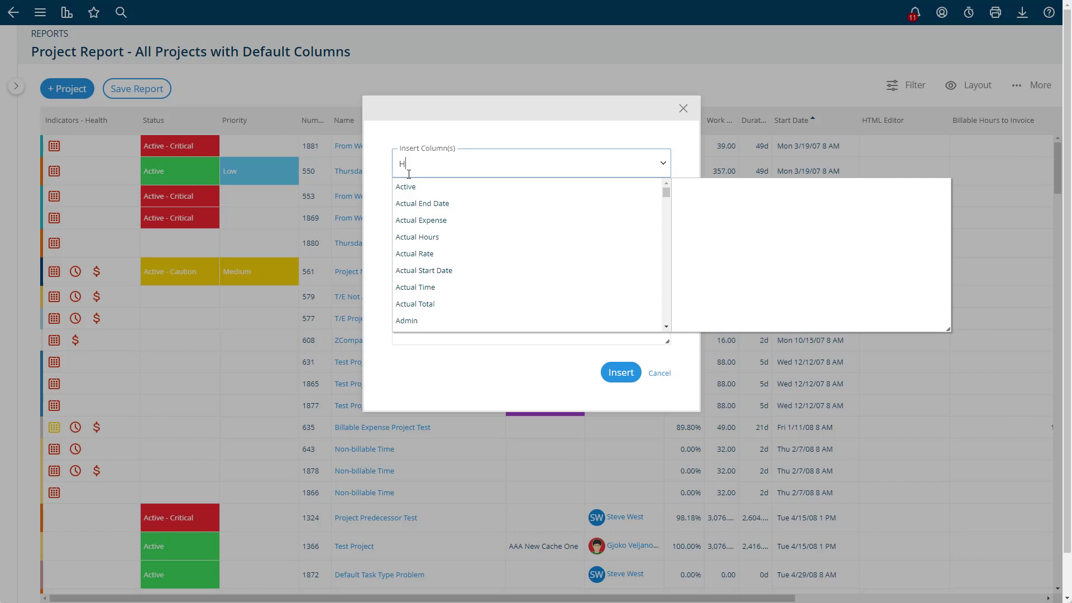
{"action": "type", "text": "eal"}
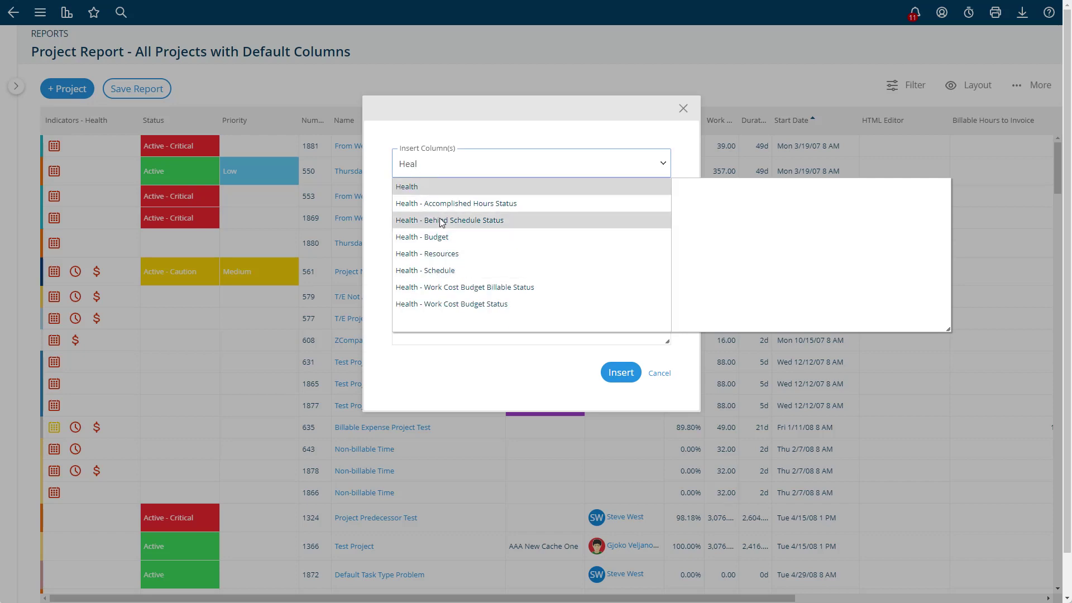
{"action": "left_click", "coordinate": [438, 190]}
{"action": "left_click", "coordinate": [443, 222]}
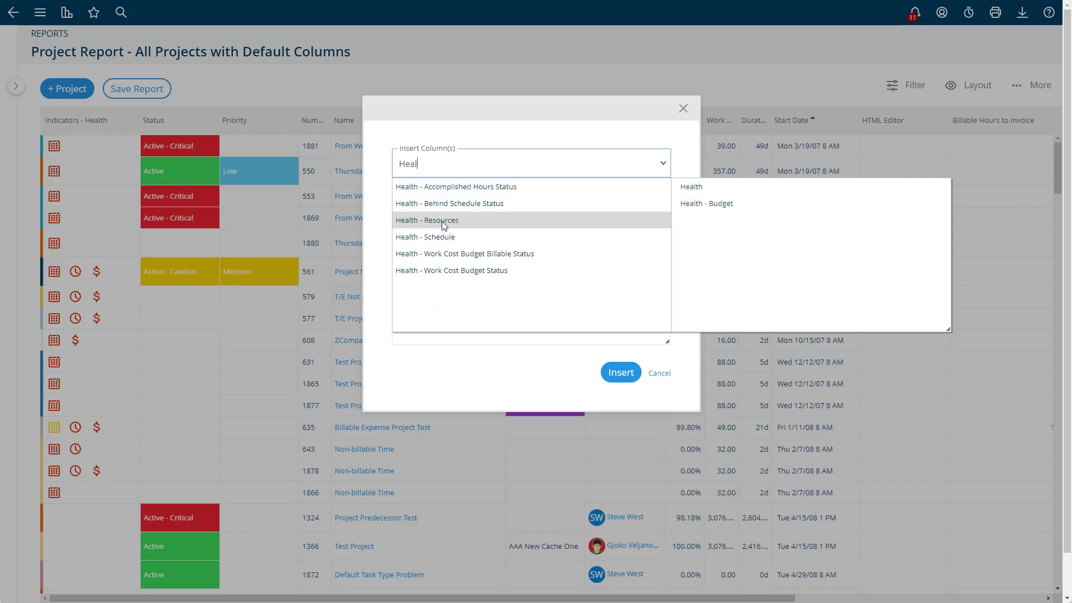
{"action": "left_click", "coordinate": [443, 223]}
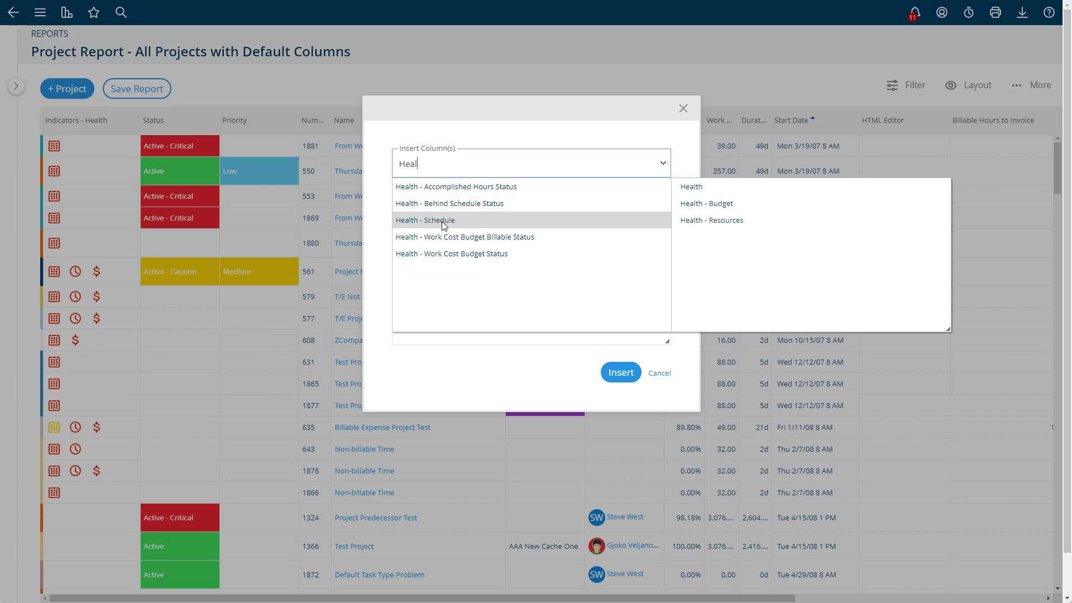
{"action": "left_click", "coordinate": [441, 221]}
{"action": "left_click", "coordinate": [621, 372]}
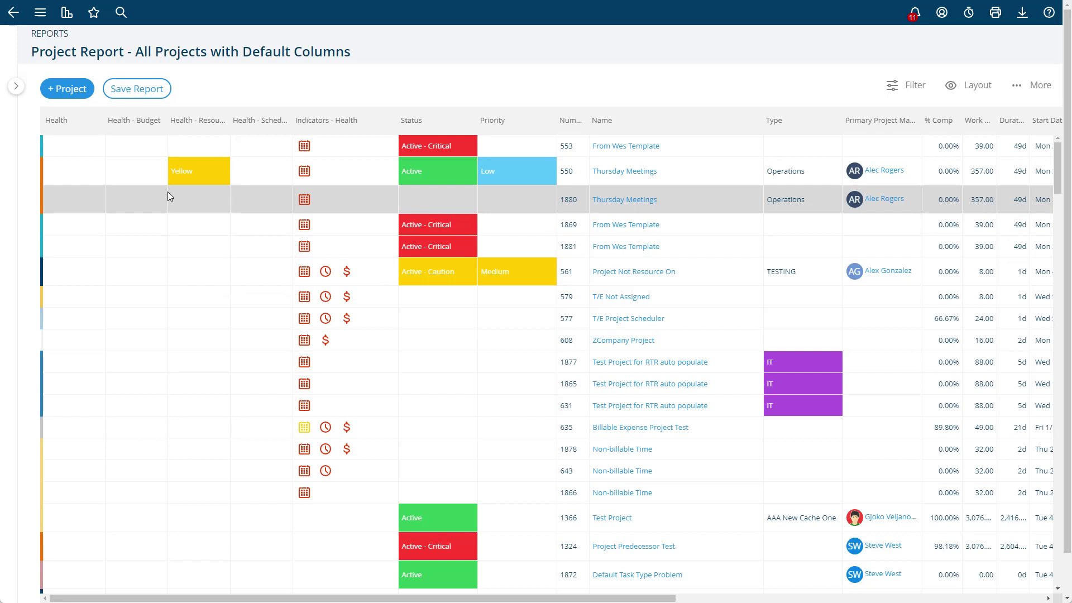
Set row 553's Health, Budget, Resources and Schedule health all to Green inline
{"action": "left_click", "coordinate": [73, 155]}
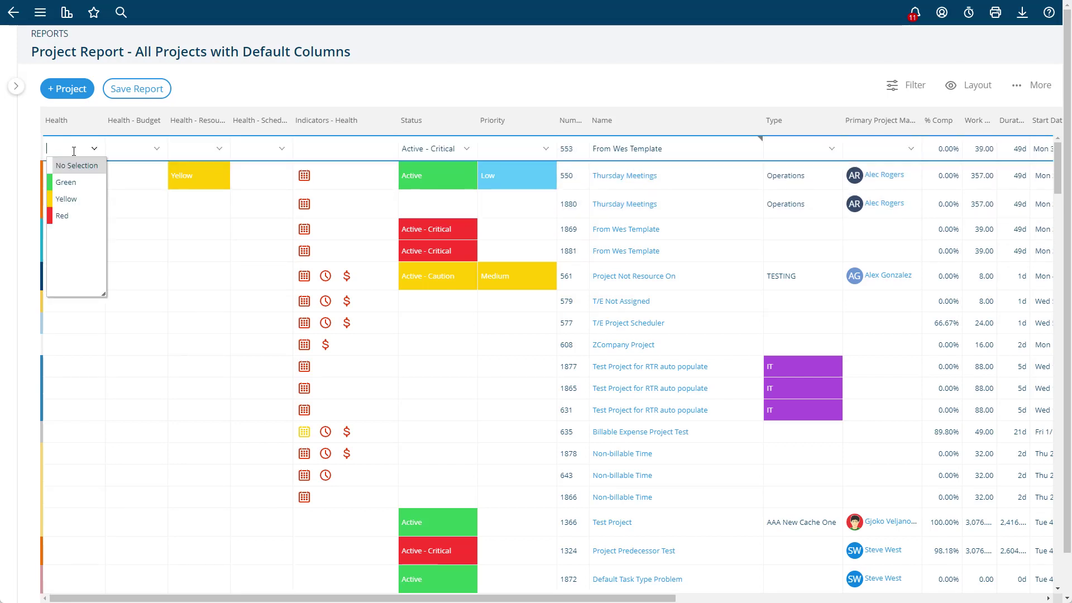
{"action": "left_click", "coordinate": [73, 183]}
{"action": "left_click", "coordinate": [115, 153]}
{"action": "left_click", "coordinate": [129, 183]}
{"action": "left_click", "coordinate": [189, 149]}
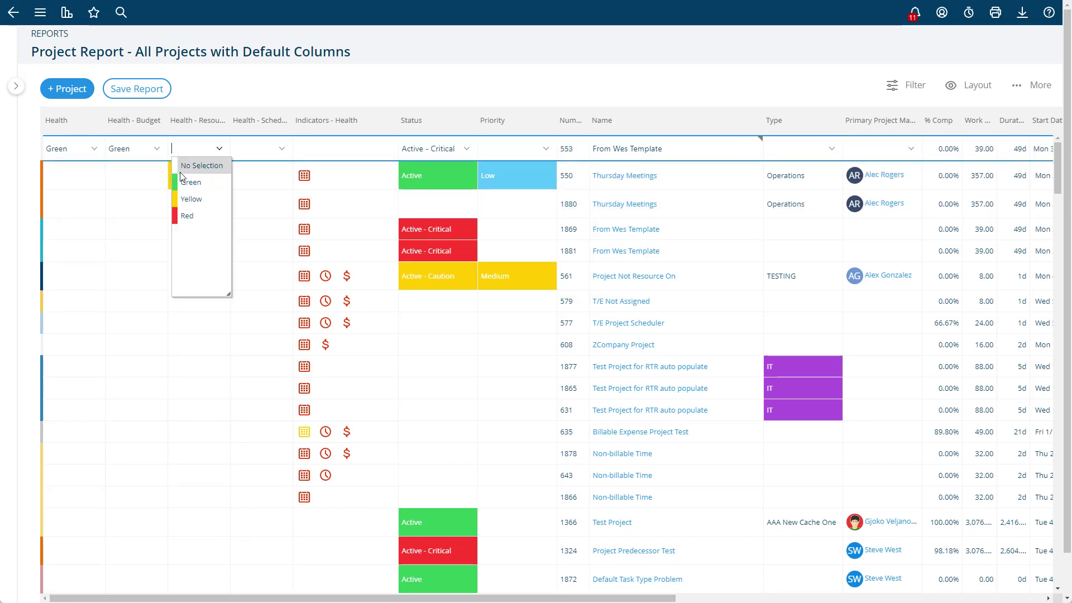
{"action": "left_click", "coordinate": [184, 178]}
{"action": "left_click", "coordinate": [196, 149]}
{"action": "left_click", "coordinate": [184, 182]}
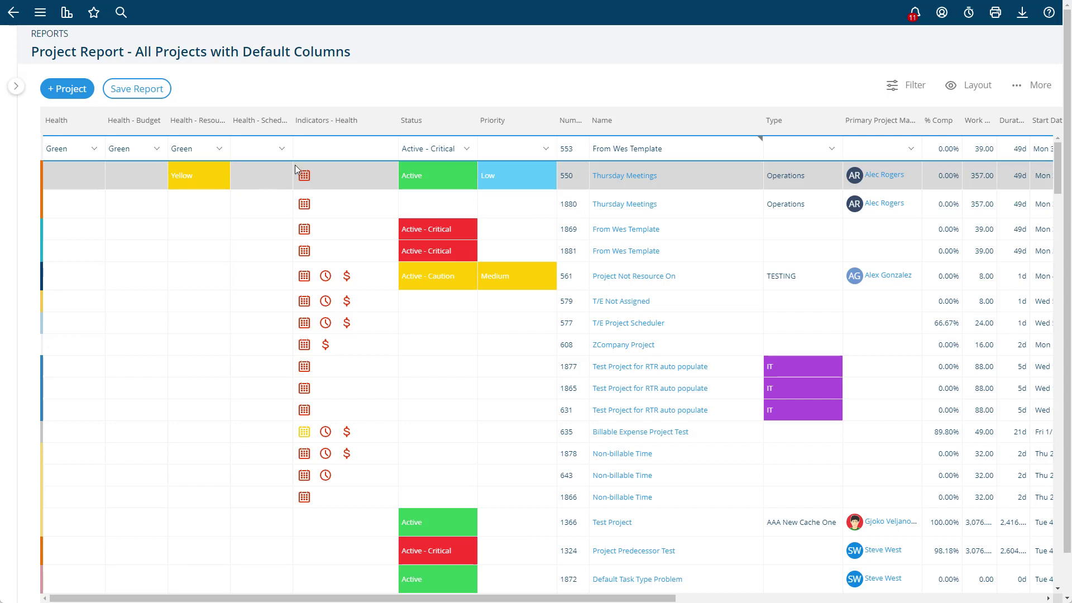
{"action": "left_click", "coordinate": [260, 148]}
{"action": "left_click", "coordinate": [255, 183]}
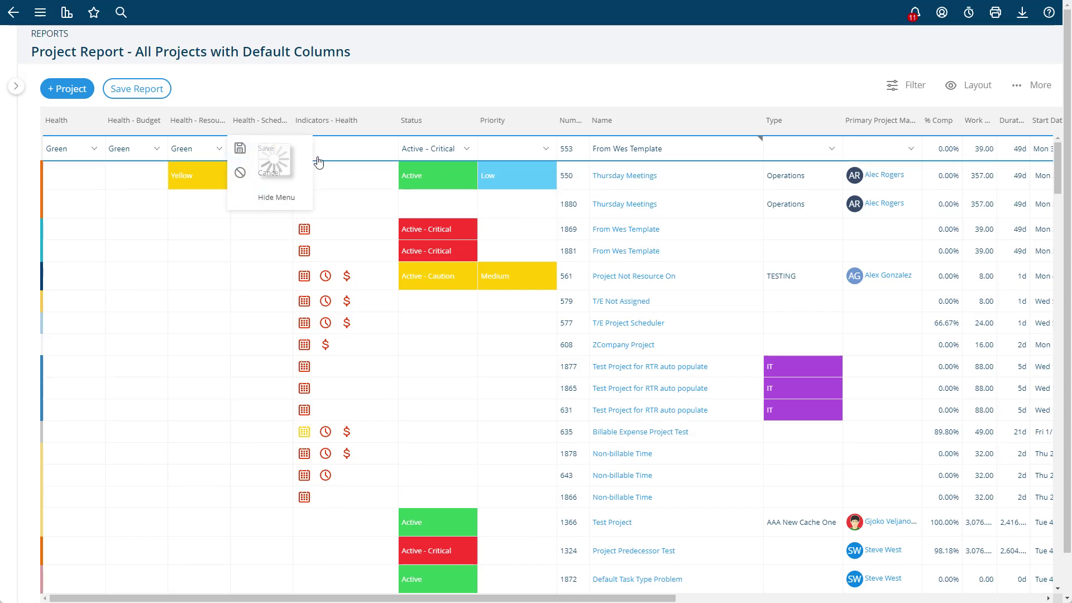
{"action": "left_click", "coordinate": [404, 176]}
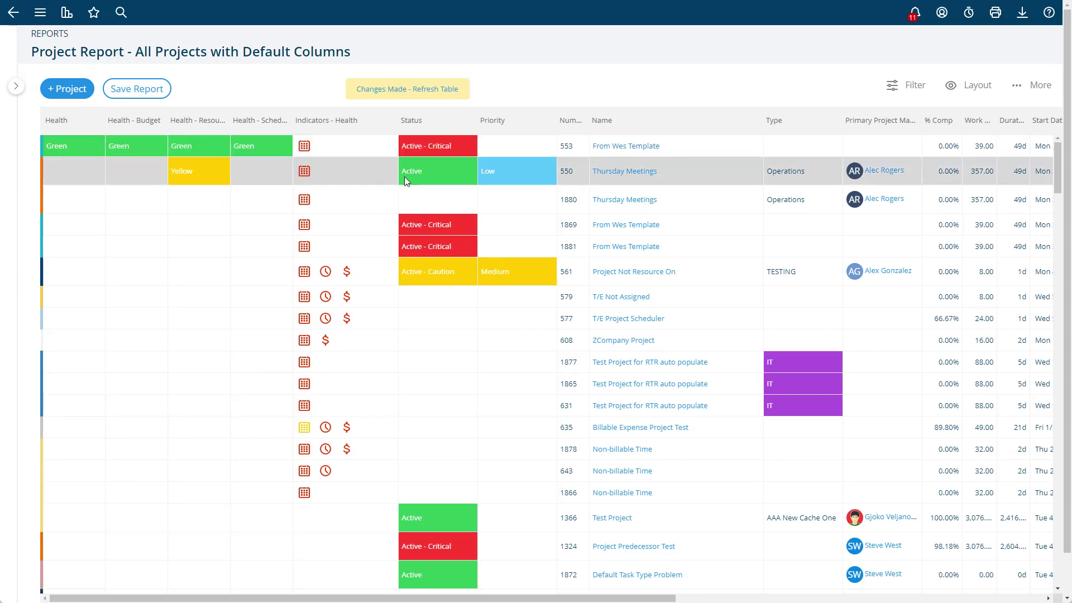
Change row 553's budget health to Yellow, save, and refresh the table
{"action": "left_click", "coordinate": [132, 144]}
{"action": "left_click", "coordinate": [146, 153]}
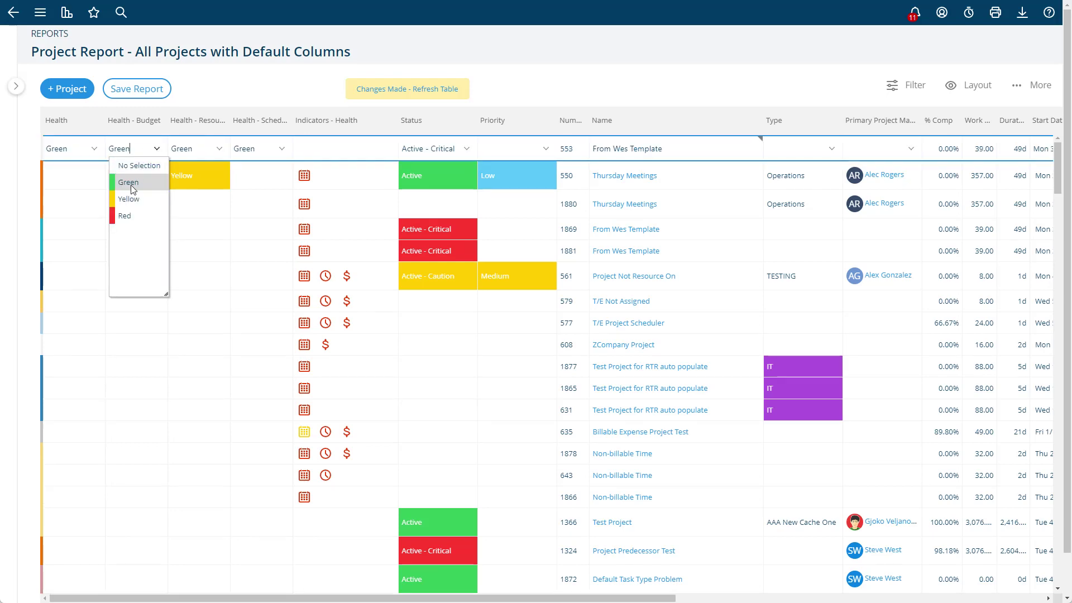
{"action": "left_click", "coordinate": [129, 196]}
{"action": "left_click", "coordinate": [159, 150]}
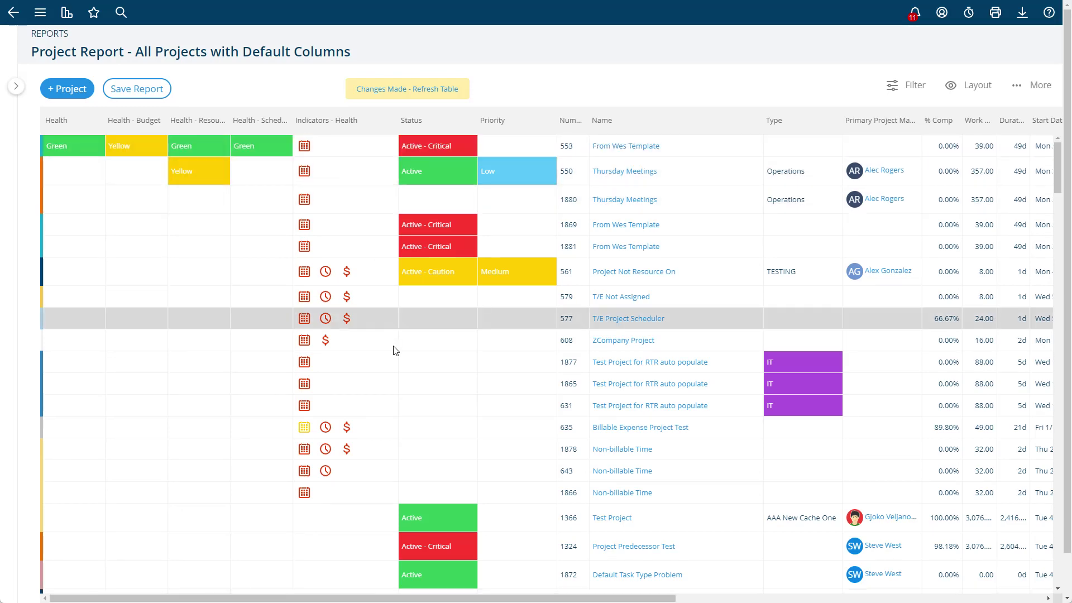
{"action": "scroll", "coordinate": [246, 287], "scroll_direction": "down", "scroll_amount": 4}
{"action": "scroll", "coordinate": [245, 290], "scroll_direction": "up", "scroll_amount": 5}
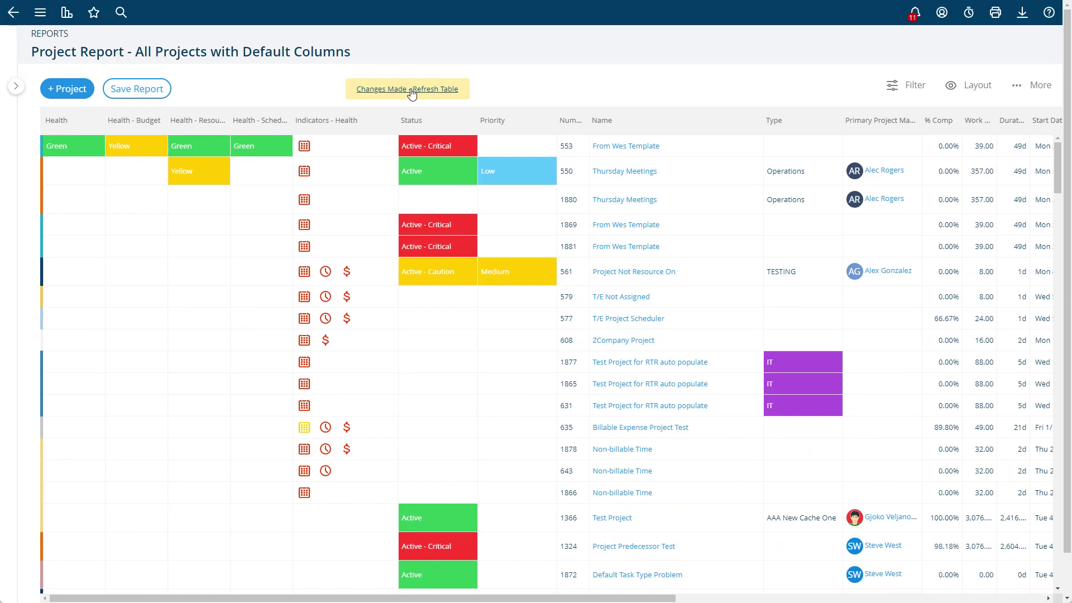
{"action": "left_click", "coordinate": [427, 91]}
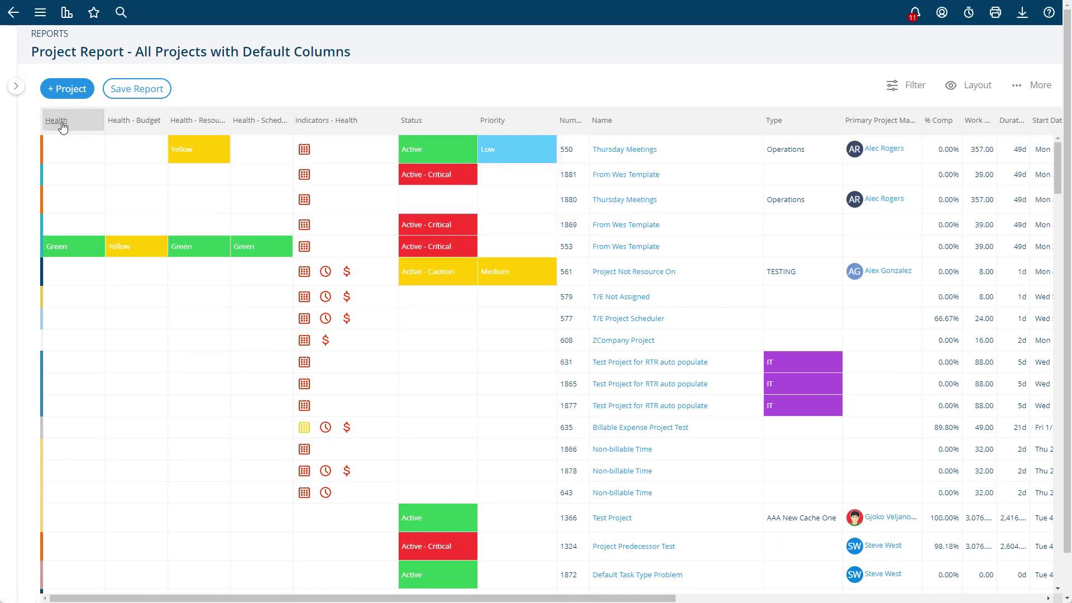
{"action": "scroll", "coordinate": [259, 262], "scroll_direction": "down", "scroll_amount": 4}
{"action": "scroll", "coordinate": [256, 269], "scroll_direction": "up", "scroll_amount": 4}
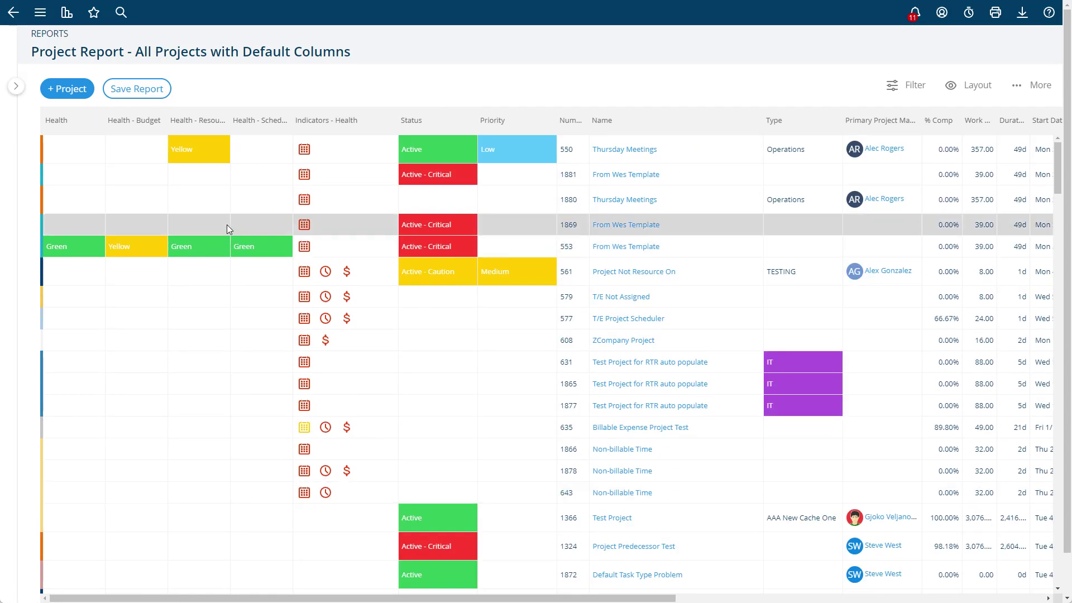